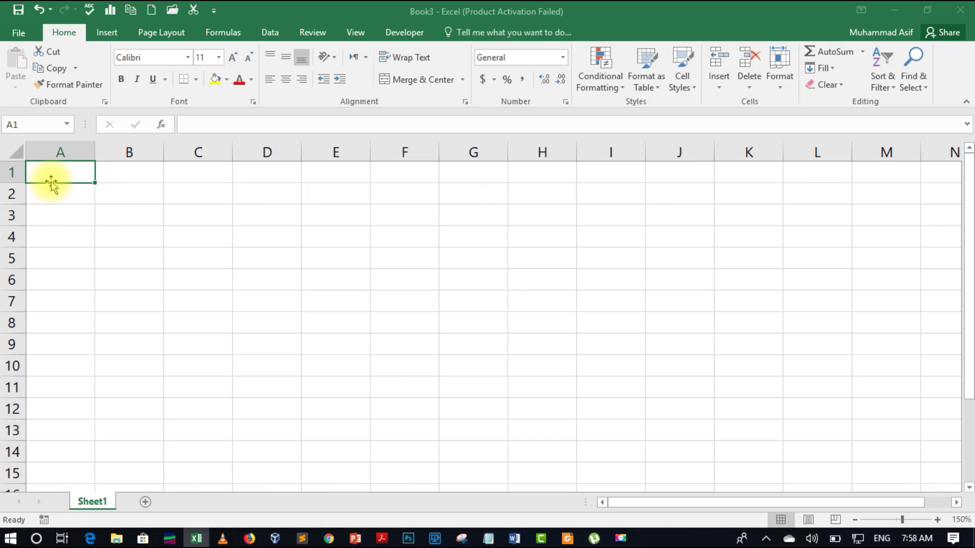
Enter 1 in A1 and 2 in A2
{"action": "type", "text": "1"}
{"action": "key", "text": "Return"}
{"action": "type", "text": "2"}
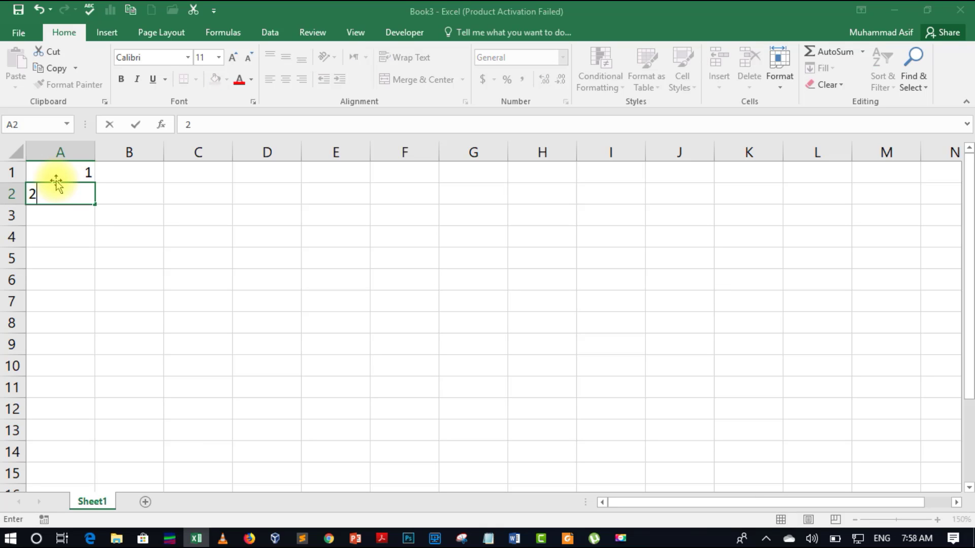
{"action": "key", "text": "Return"}
Extend the 1, 2 series down column A so A1:A10 holds 1 through 10
{"action": "left_click_drag", "start_coordinate": [56, 178], "coordinate": [71, 184]}
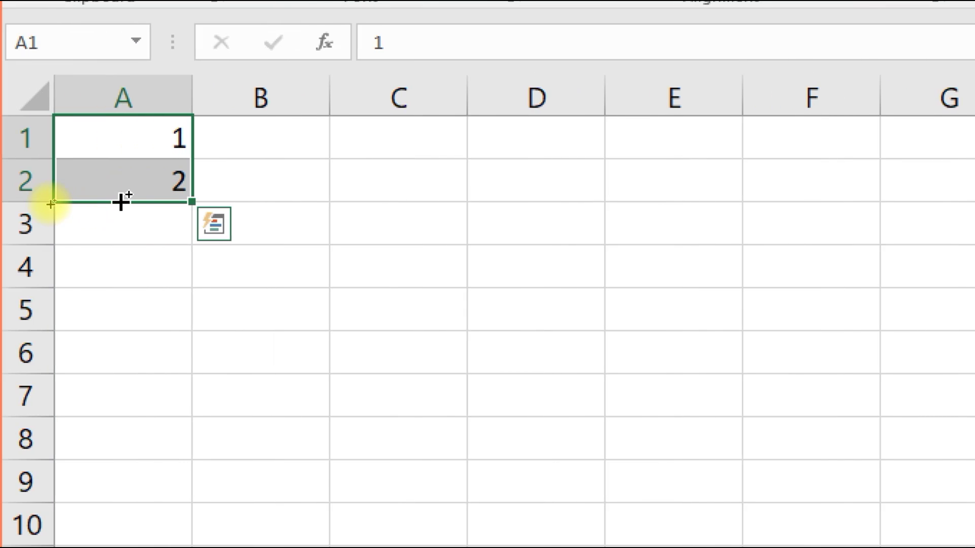
{"action": "key", "text": "ctrl"}
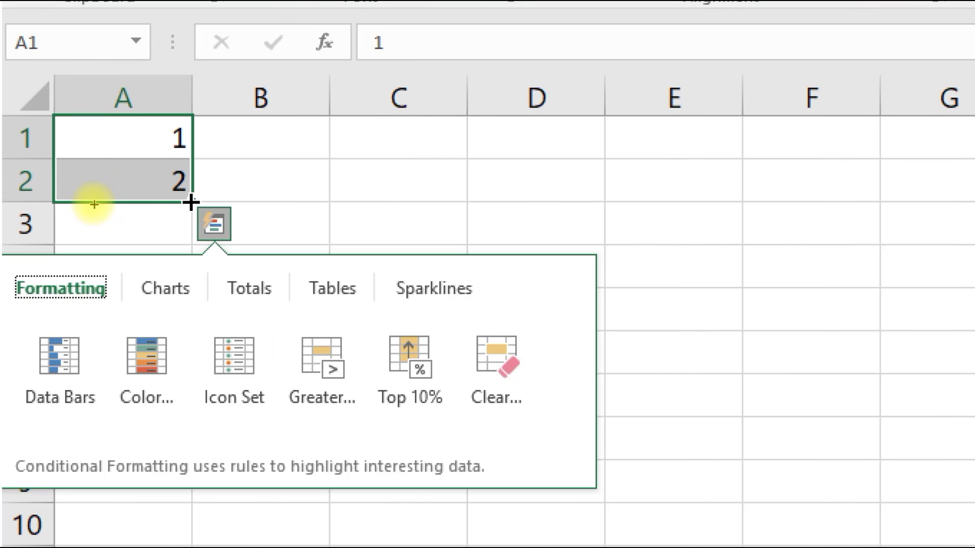
{"action": "left_click", "coordinate": [191, 202]}
{"action": "left_click_drag", "start_coordinate": [191, 202], "coordinate": [158, 533]}
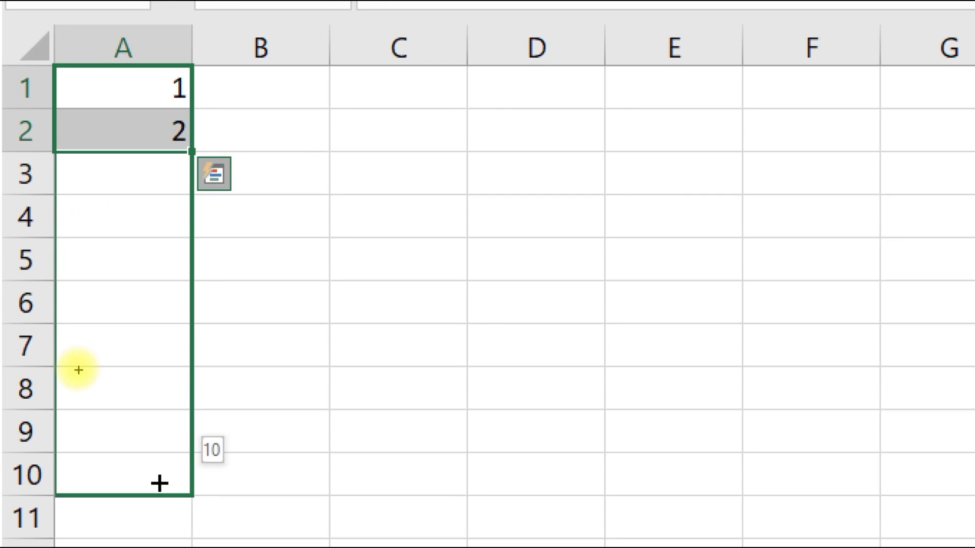
{"action": "left_click_drag", "start_coordinate": [159, 484], "coordinate": [159, 483]}
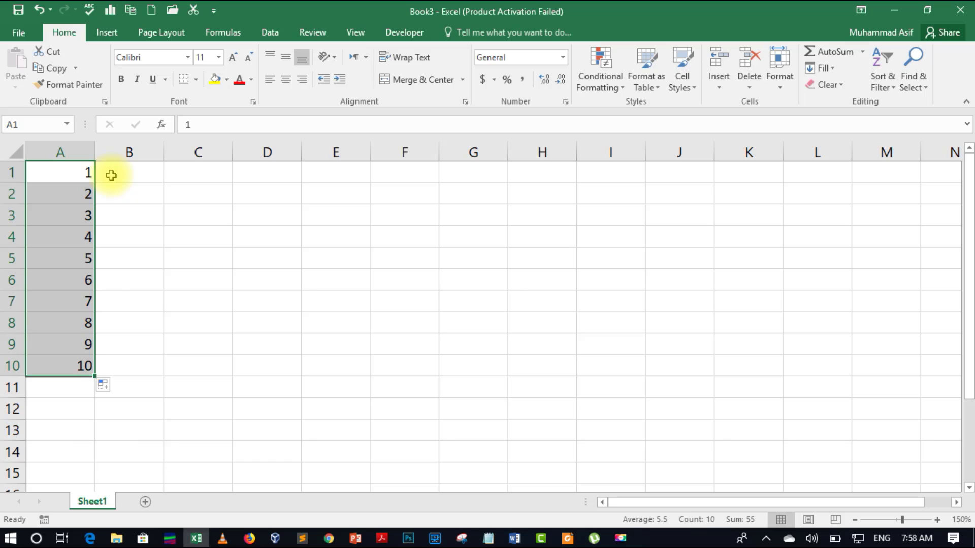
{"action": "left_click", "coordinate": [111, 176]}
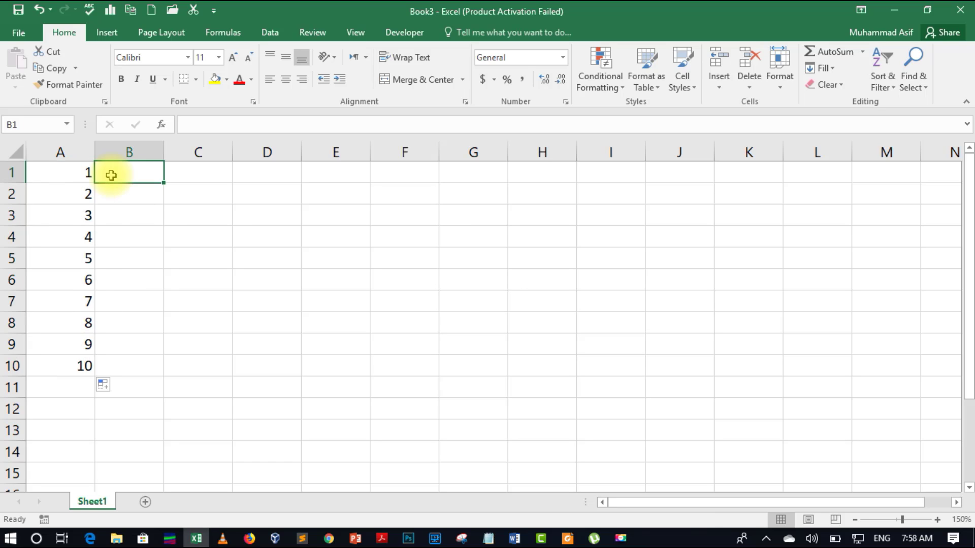
Enter =A1*7 in B1 and fill it down to B10, giving 7 through 70
{"action": "type", "text": "="}
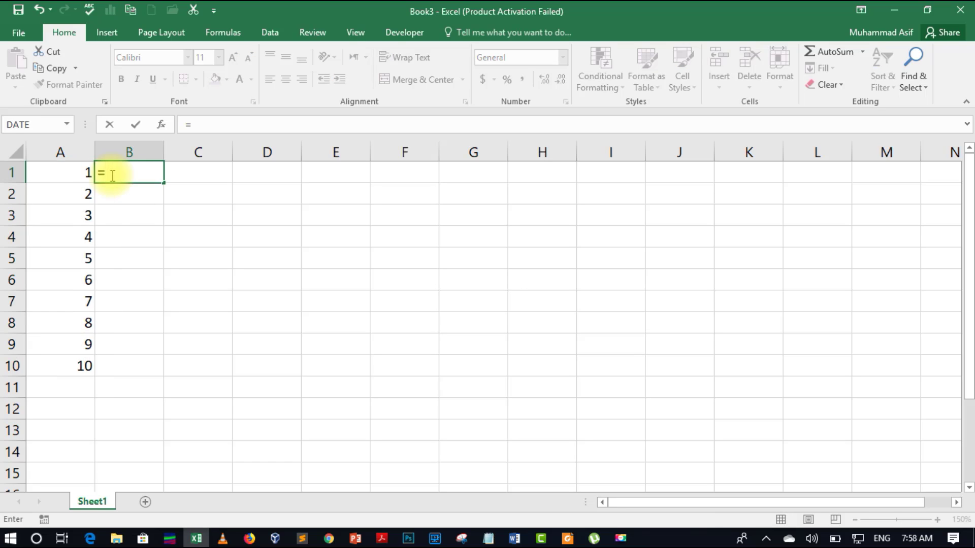
{"action": "left_click", "coordinate": [55, 175]}
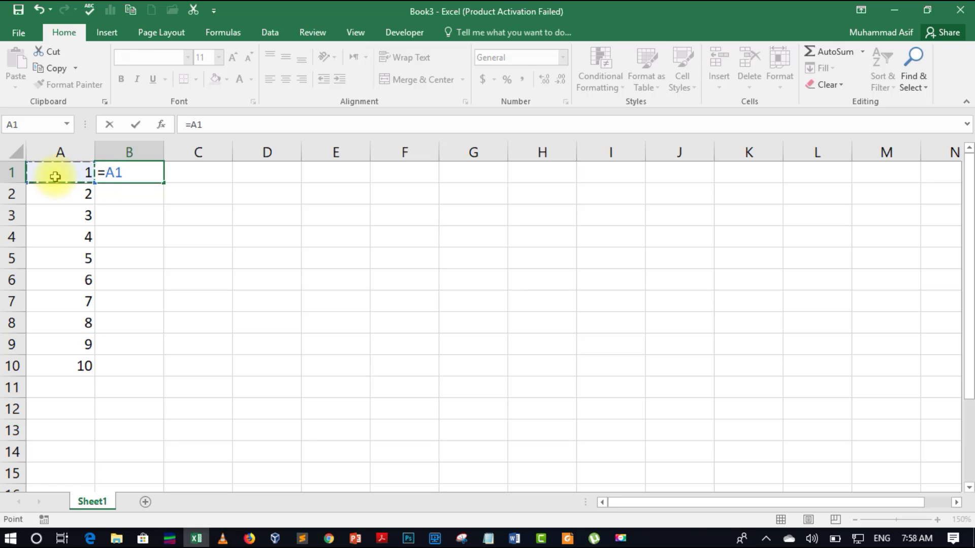
{"action": "type", "text": "*7"}
{"action": "key", "text": "Return"}
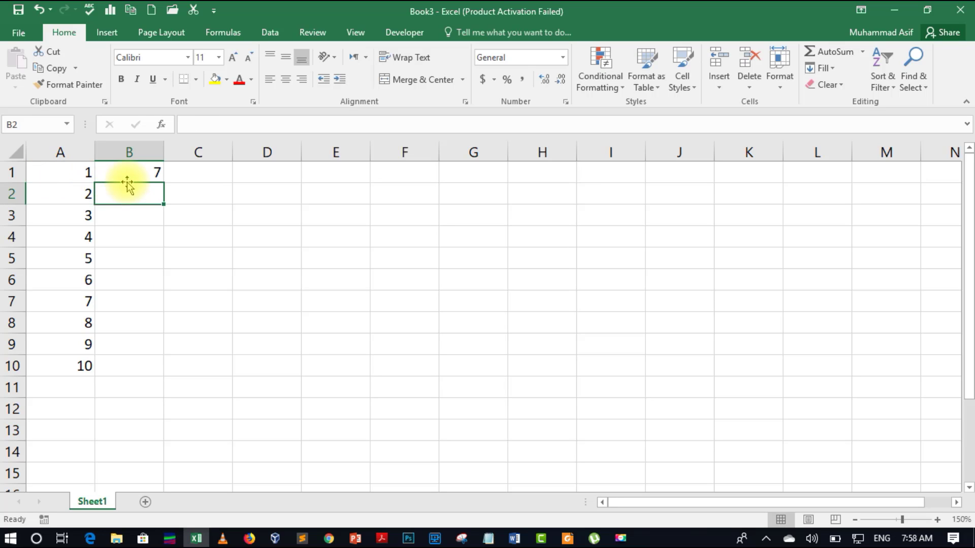
{"action": "left_click", "coordinate": [133, 170]}
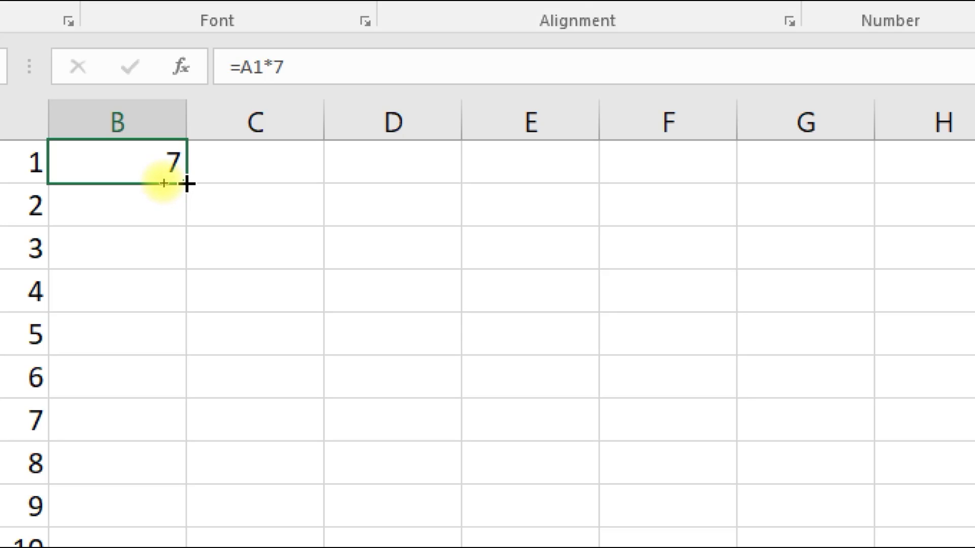
{"action": "left_click_drag", "start_coordinate": [187, 184], "coordinate": [123, 547]}
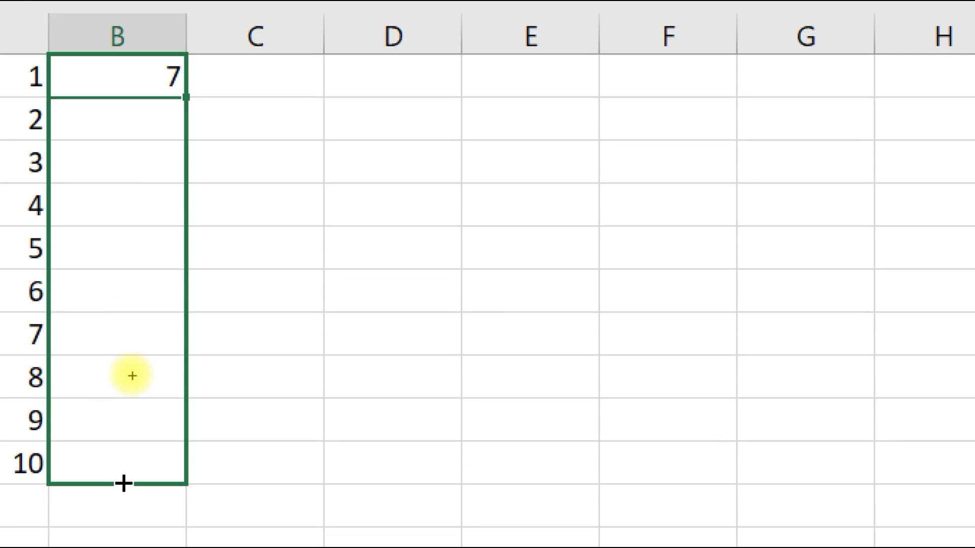
{"action": "left_click_drag", "start_coordinate": [124, 483], "coordinate": [122, 459]}
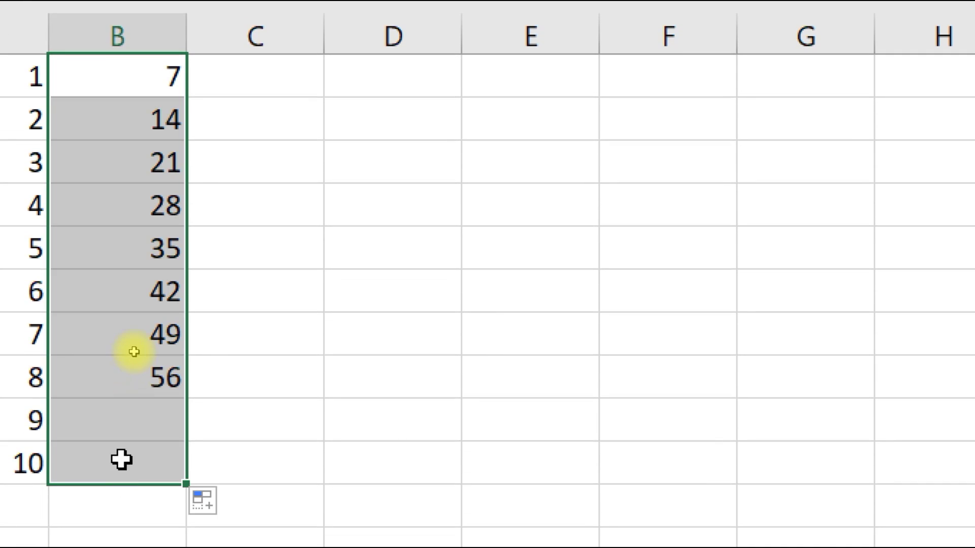
{"action": "left_click", "coordinate": [232, 289]}
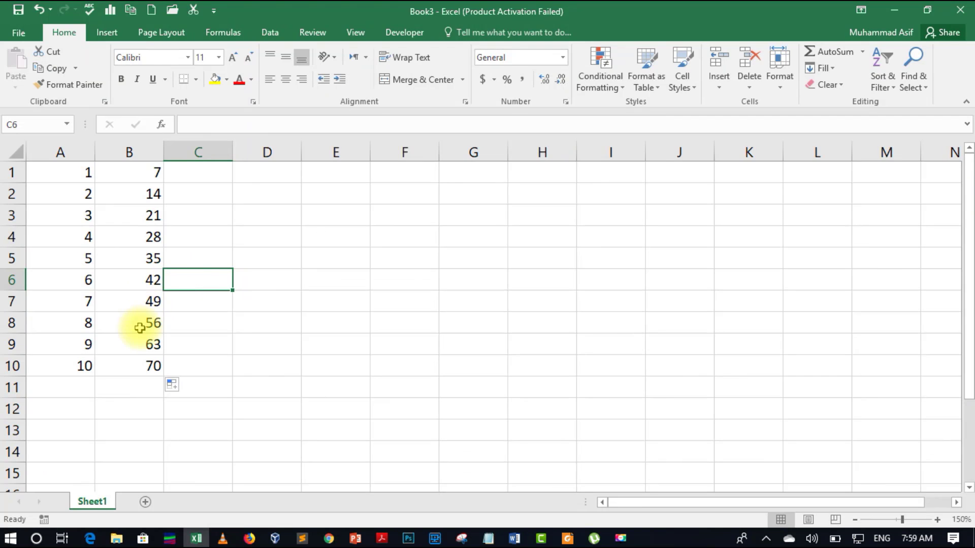
Label A11 'Total' and AutoSum B11 as =SUM(B1:B10), returning 385
{"action": "left_click", "coordinate": [77, 388]}
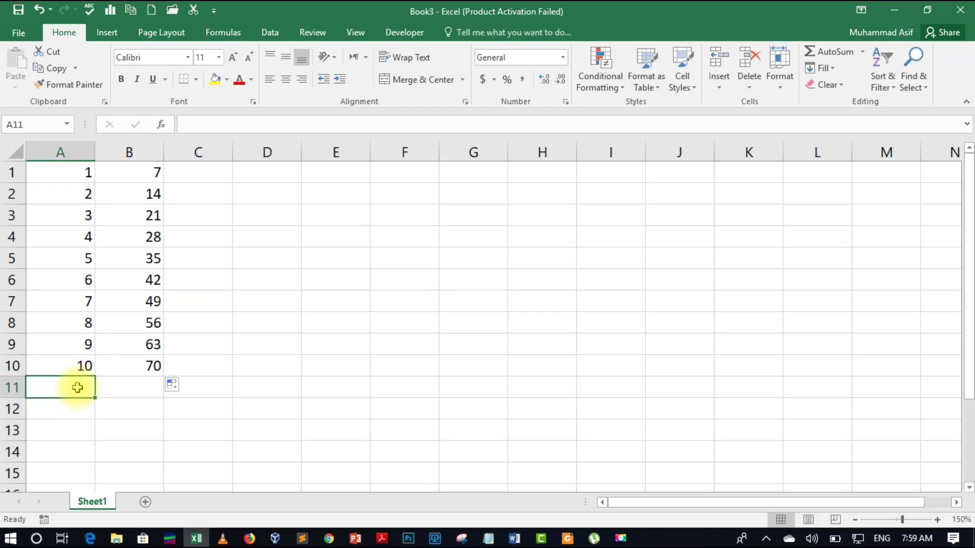
{"action": "type", "text": "Total"}
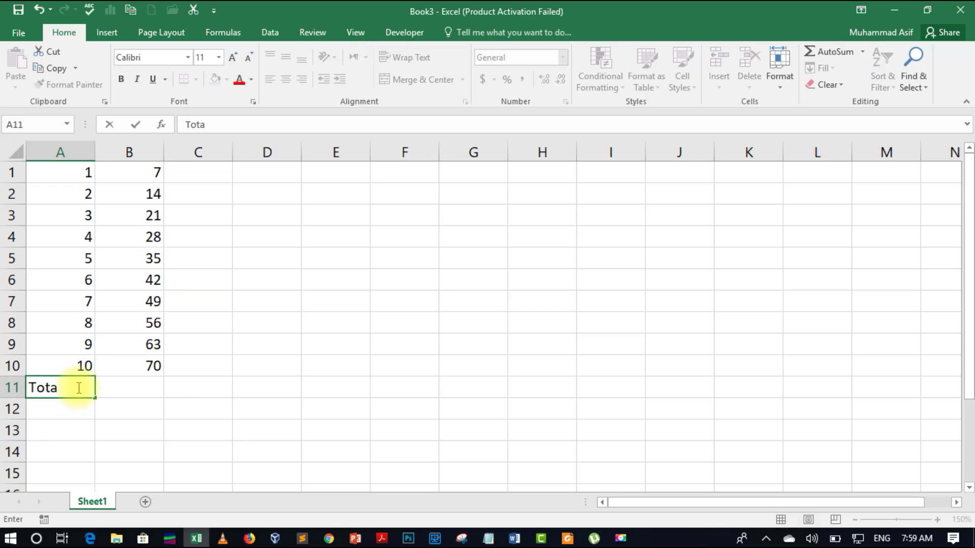
{"action": "key", "text": "Right"}
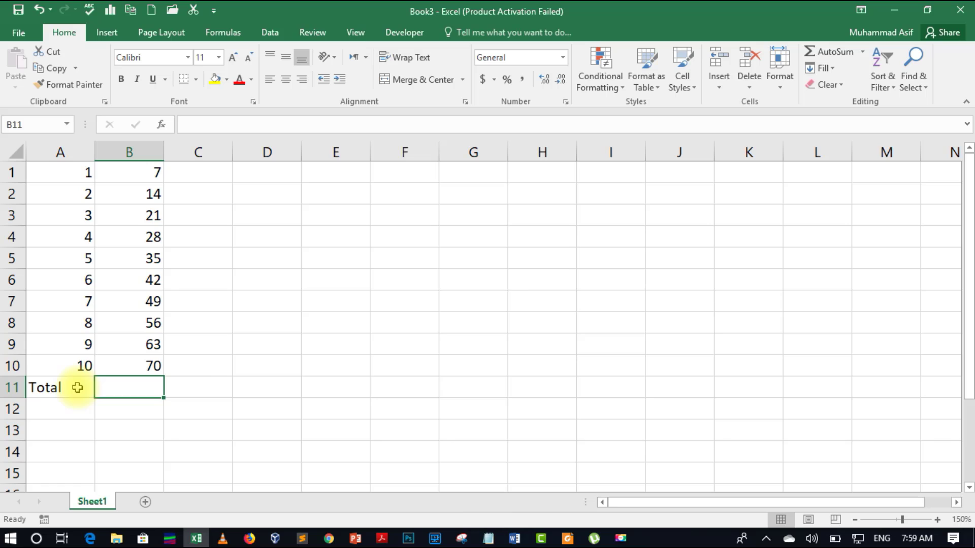
{"action": "left_click", "coordinate": [811, 60]}
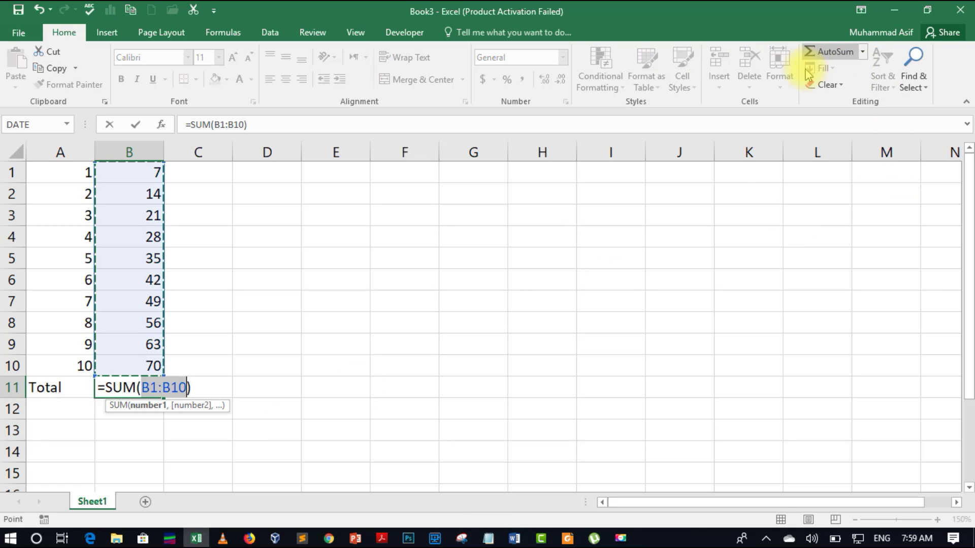
{"action": "key", "text": "Return"}
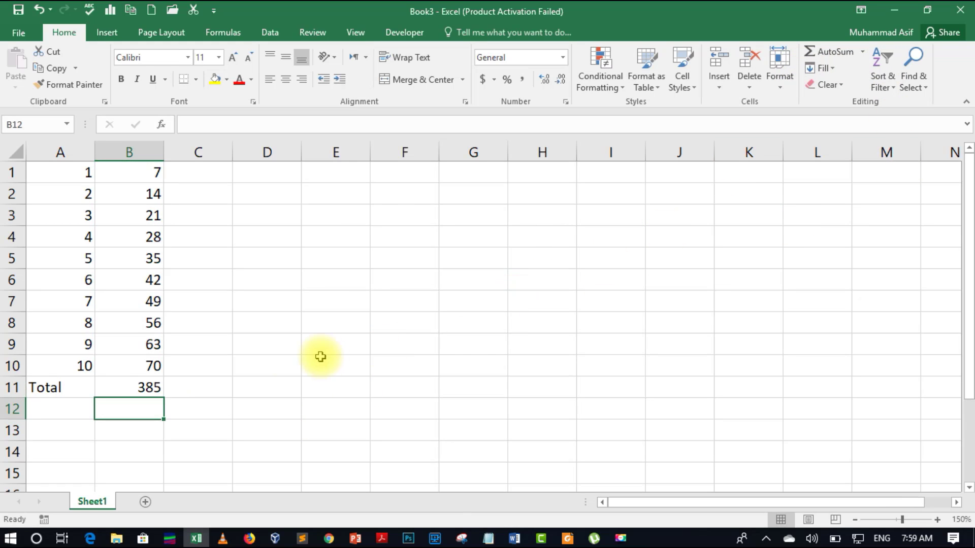
{"action": "left_click", "coordinate": [118, 379]}
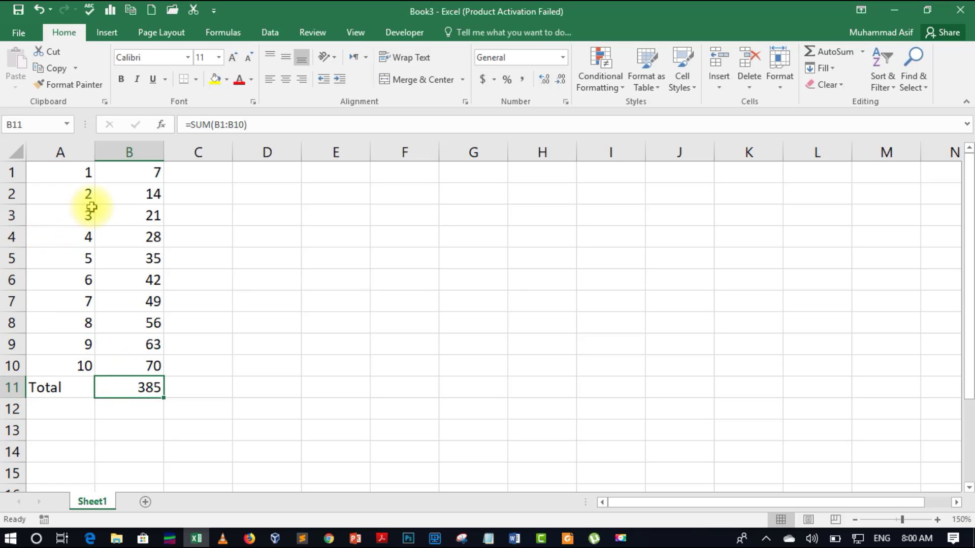
{"action": "left_click", "coordinate": [410, 247]}
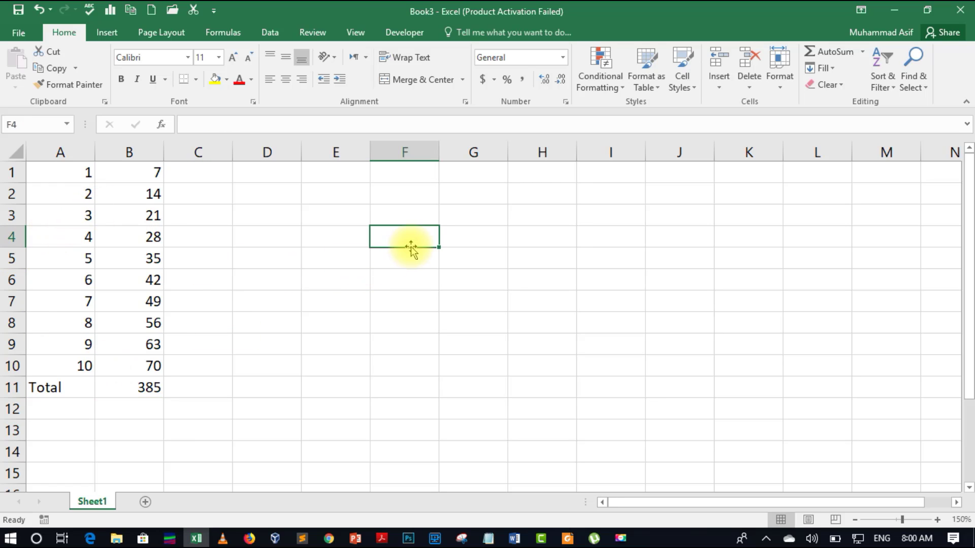
{"action": "right_click", "coordinate": [419, 237]}
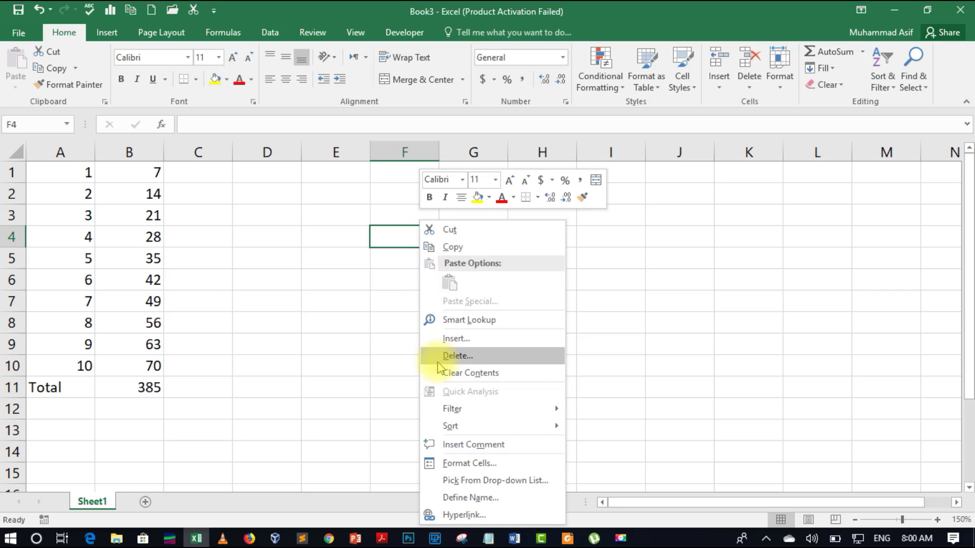
{"action": "left_click", "coordinate": [453, 464]}
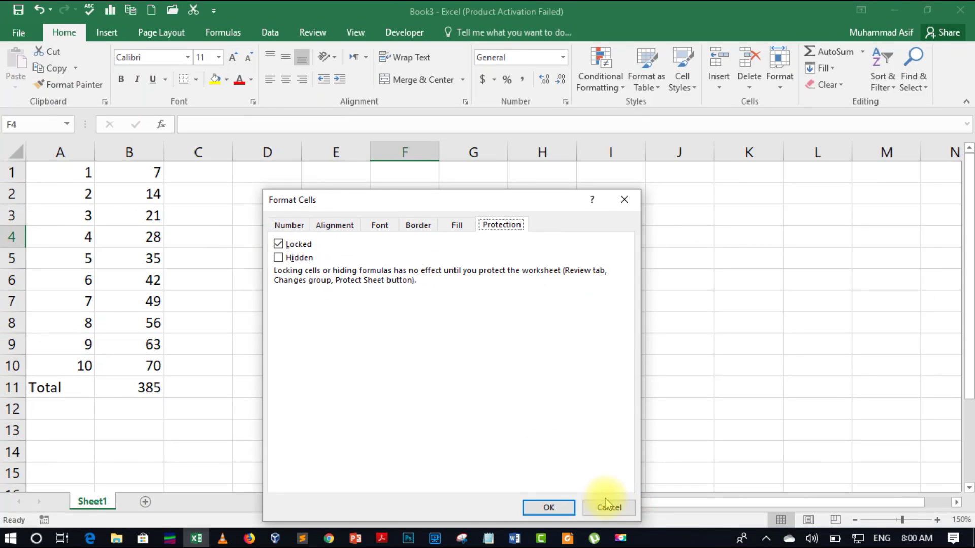
{"action": "left_click", "coordinate": [606, 508]}
{"action": "left_click", "coordinate": [65, 251]}
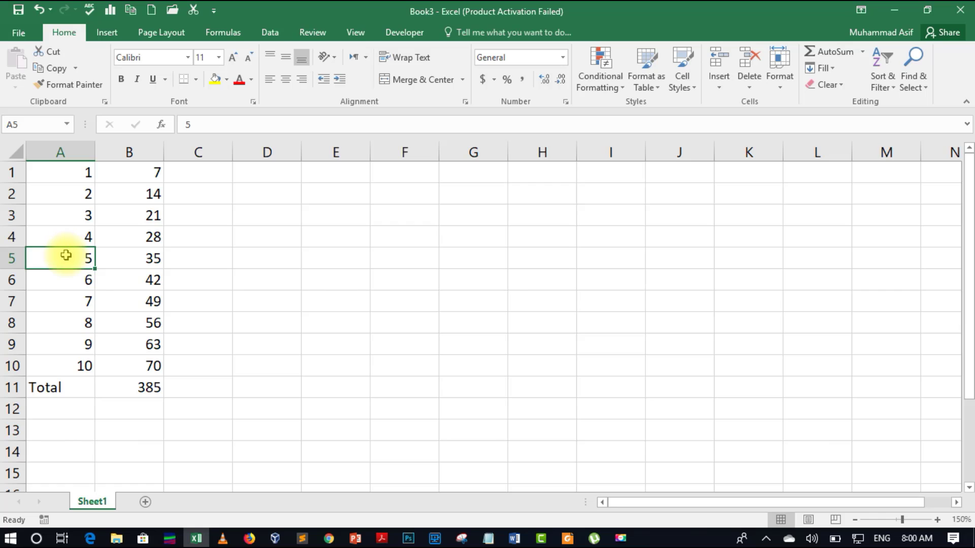
{"action": "right_click", "coordinate": [65, 252]}
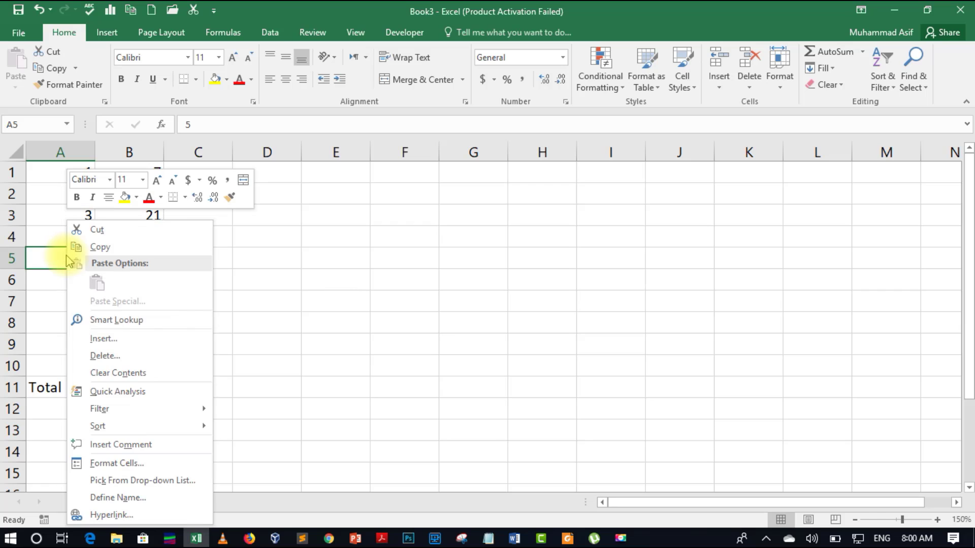
{"action": "left_click", "coordinate": [104, 462]}
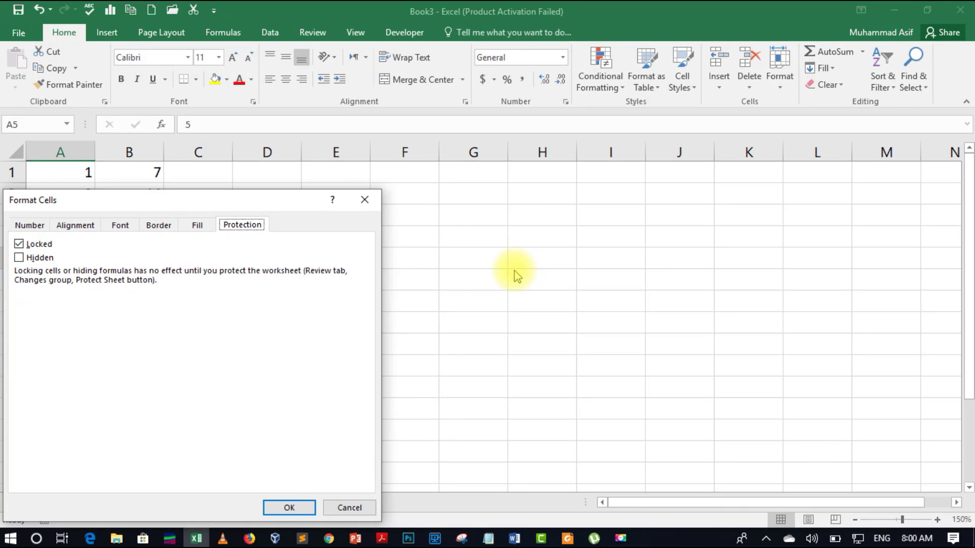
{"action": "left_click", "coordinate": [349, 508]}
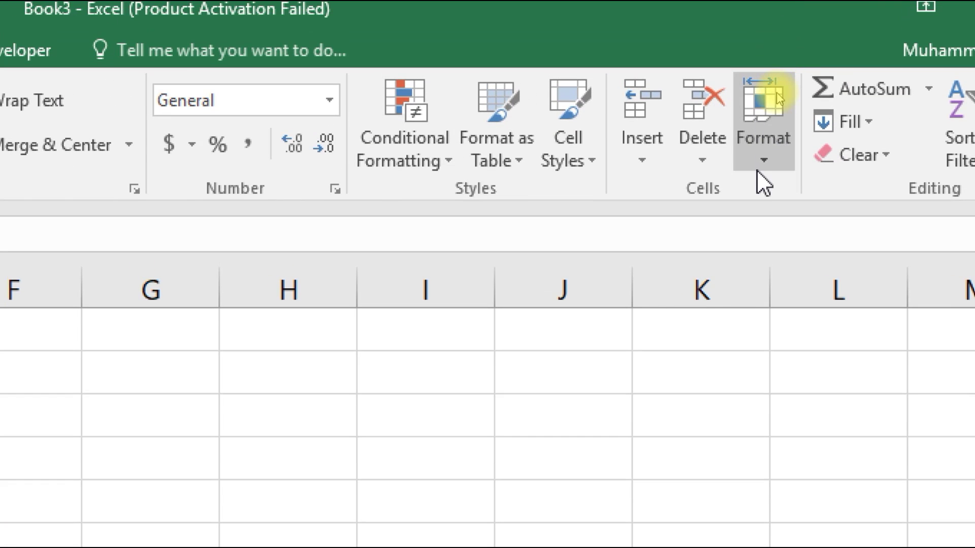
{"action": "left_click", "coordinate": [754, 92]}
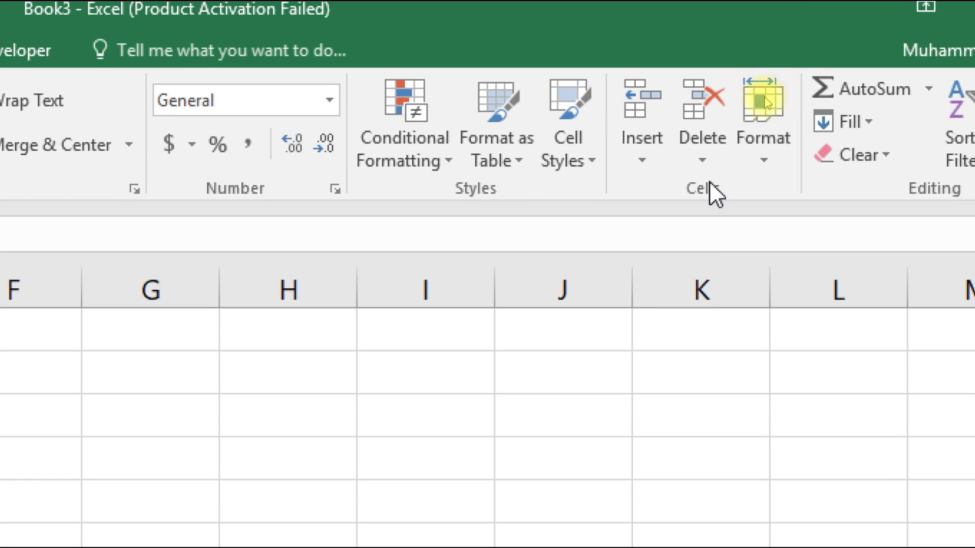
{"action": "left_click", "coordinate": [769, 159]}
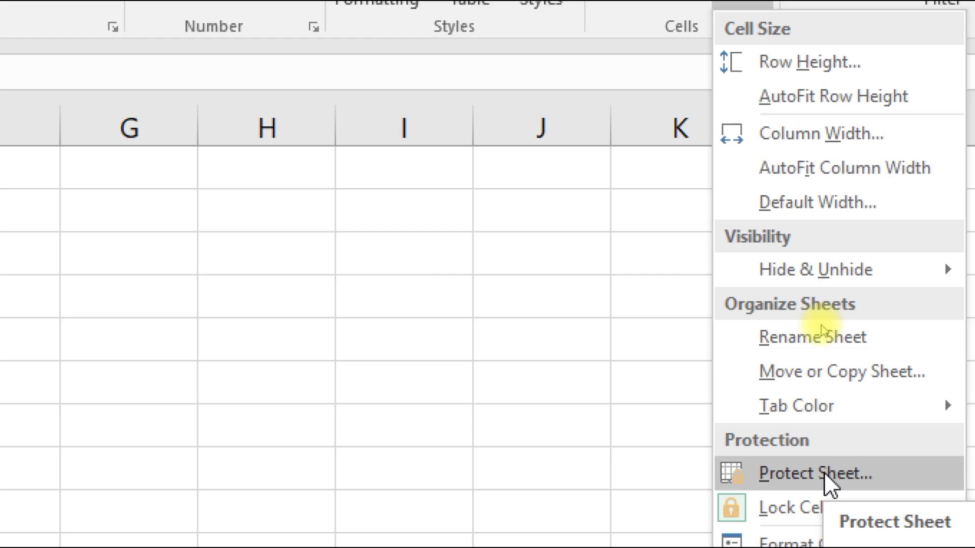
{"action": "left_click", "coordinate": [824, 473]}
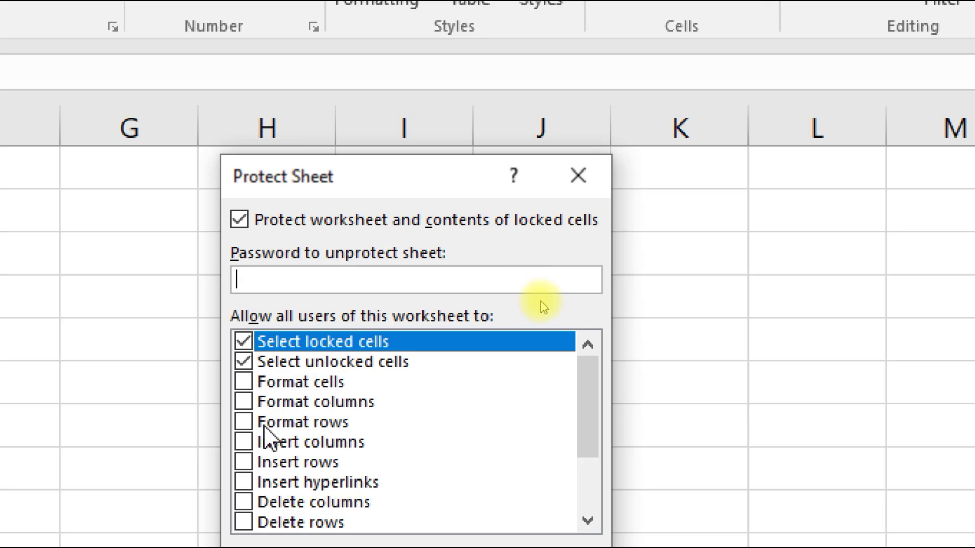
{"action": "scroll", "coordinate": [261, 447], "scroll_direction": "down", "scroll_amount": 1}
{"action": "scroll", "coordinate": [272, 447], "scroll_direction": "up", "scroll_amount": 1}
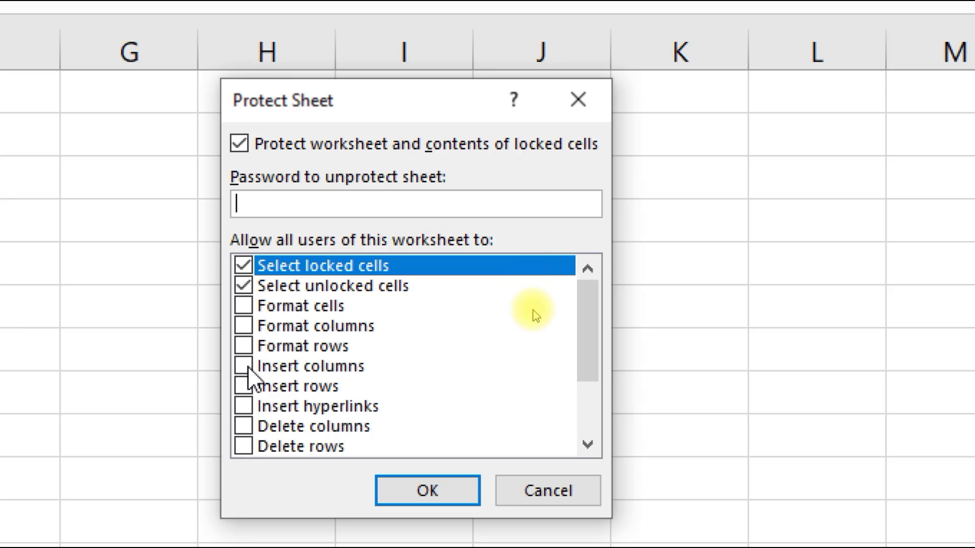
{"action": "scroll", "coordinate": [535, 316], "scroll_direction": "down", "scroll_amount": 2}
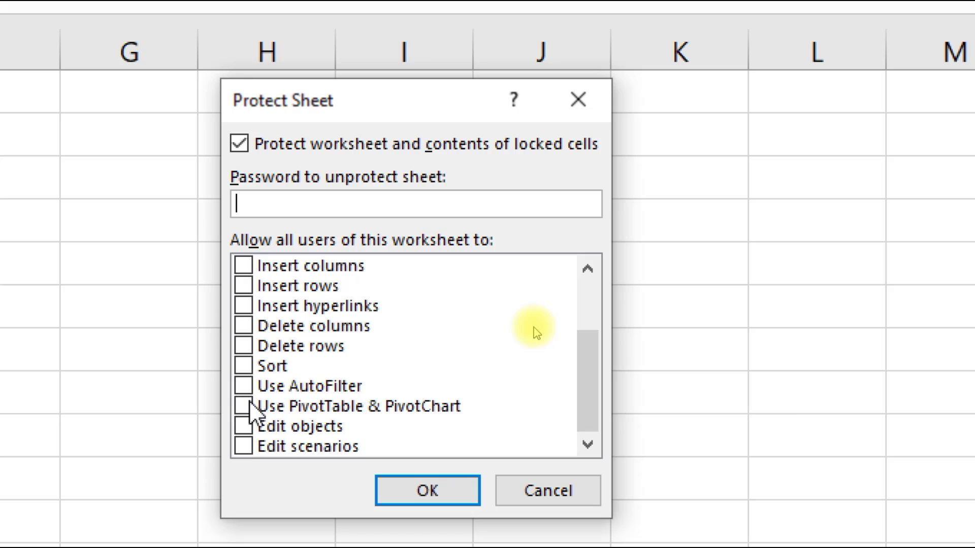
{"action": "scroll", "coordinate": [537, 333], "scroll_direction": "up", "scroll_amount": 2}
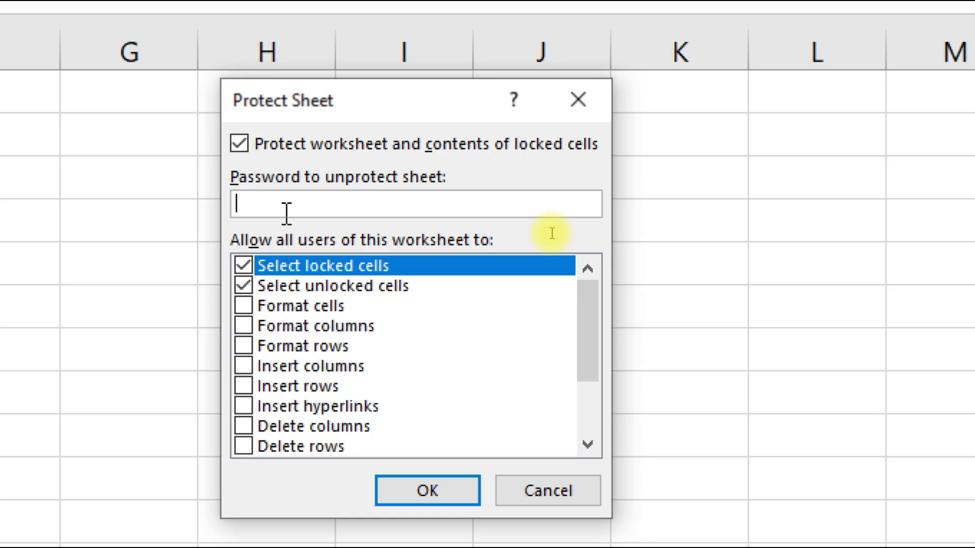
Enter a sheet protection password and re-enter it to confirm protection
{"action": "type", "text": "1234"}
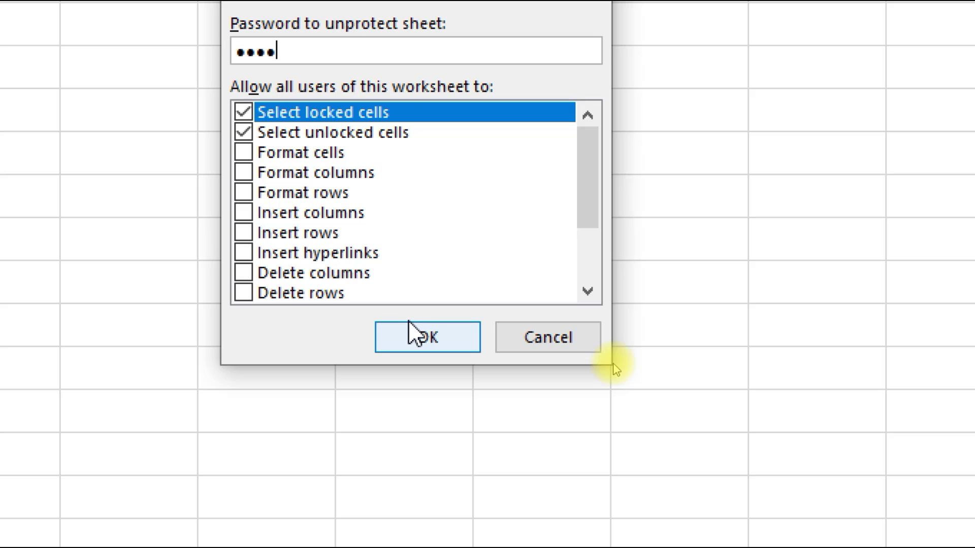
{"action": "left_click", "coordinate": [413, 333]}
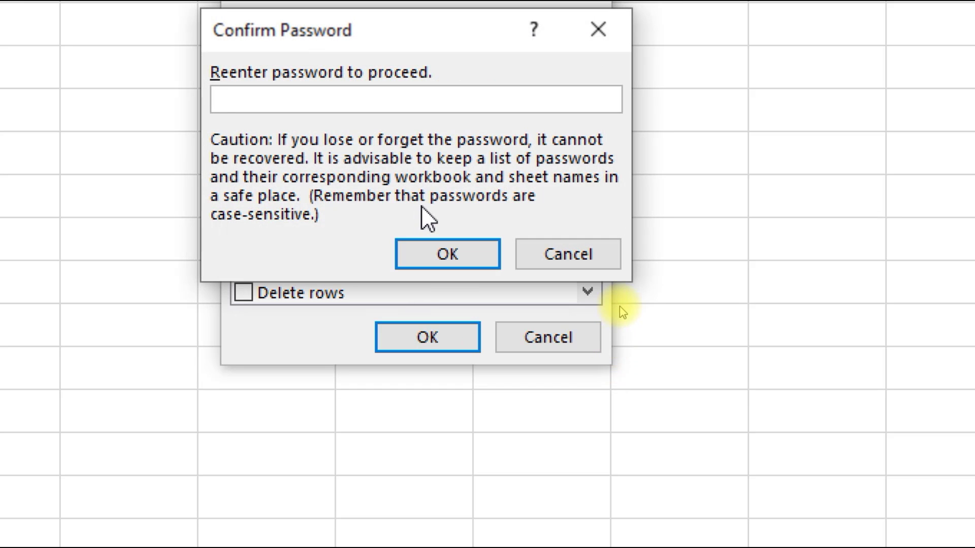
{"action": "type", "text": "••••"}
{"action": "left_click", "coordinate": [458, 251]}
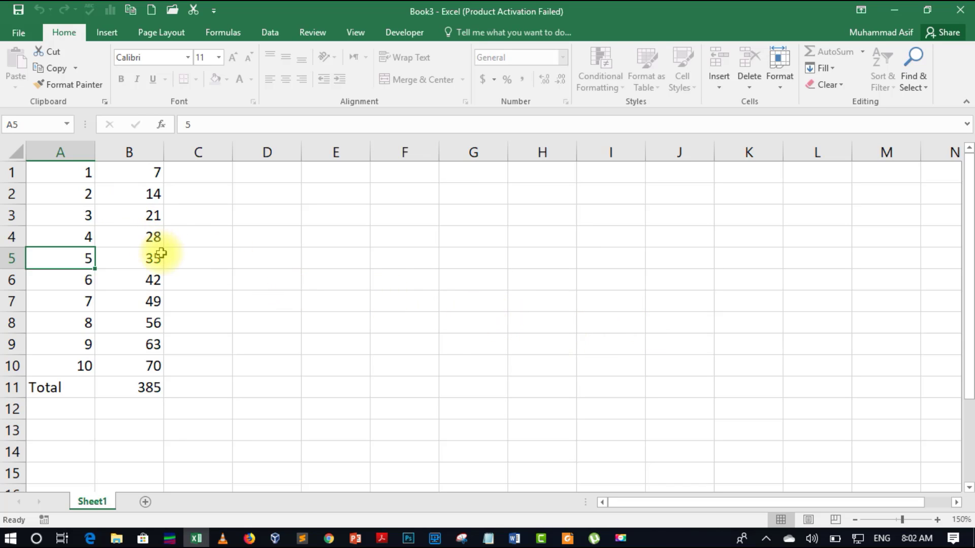
{"action": "left_click", "coordinate": [135, 273]}
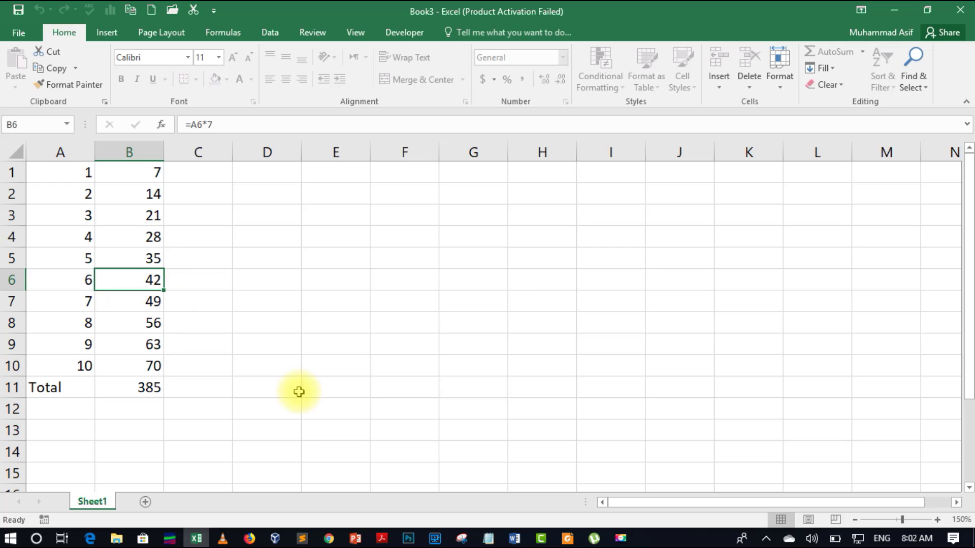
{"action": "key", "text": "Delete"}
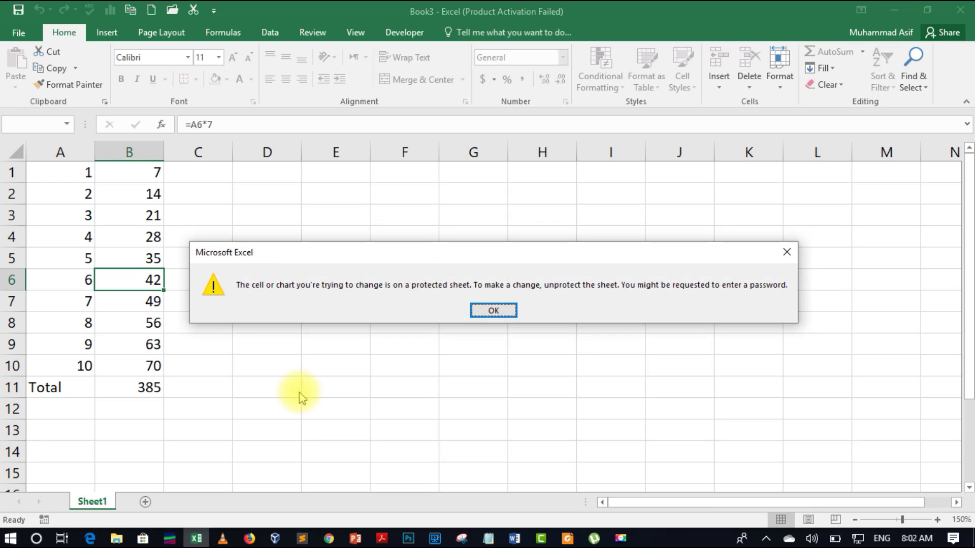
{"action": "left_click", "coordinate": [493, 311]}
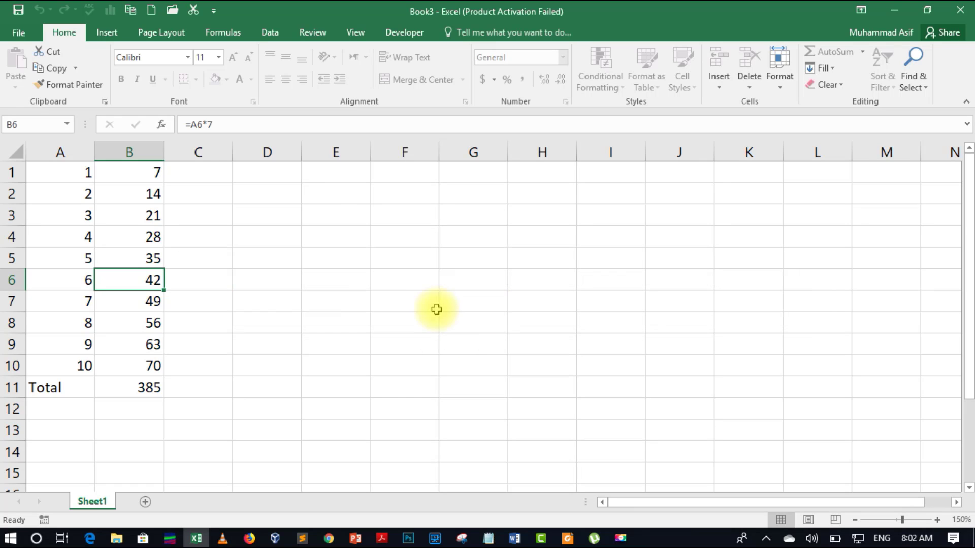
{"action": "left_click", "coordinate": [151, 384]}
{"action": "double_click", "coordinate": [151, 385]}
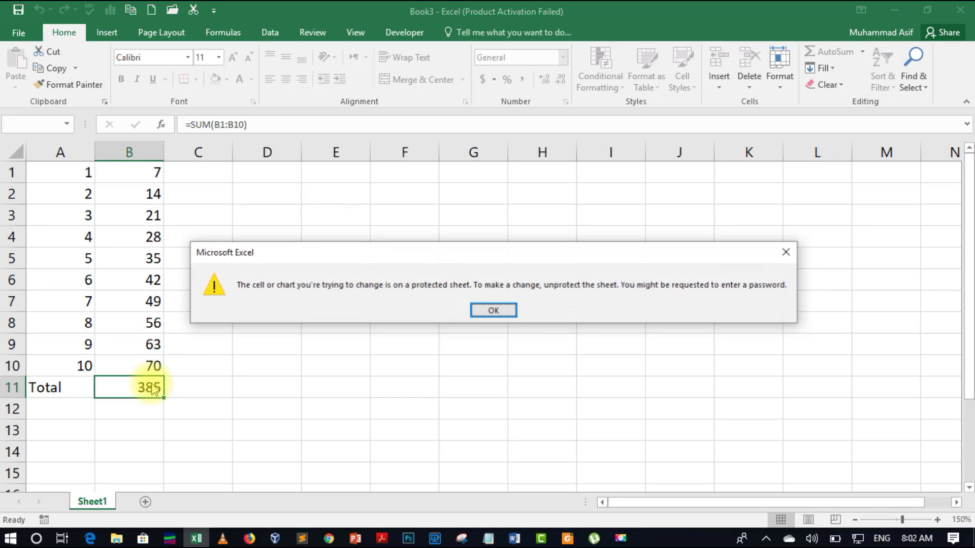
{"action": "key", "text": "Return"}
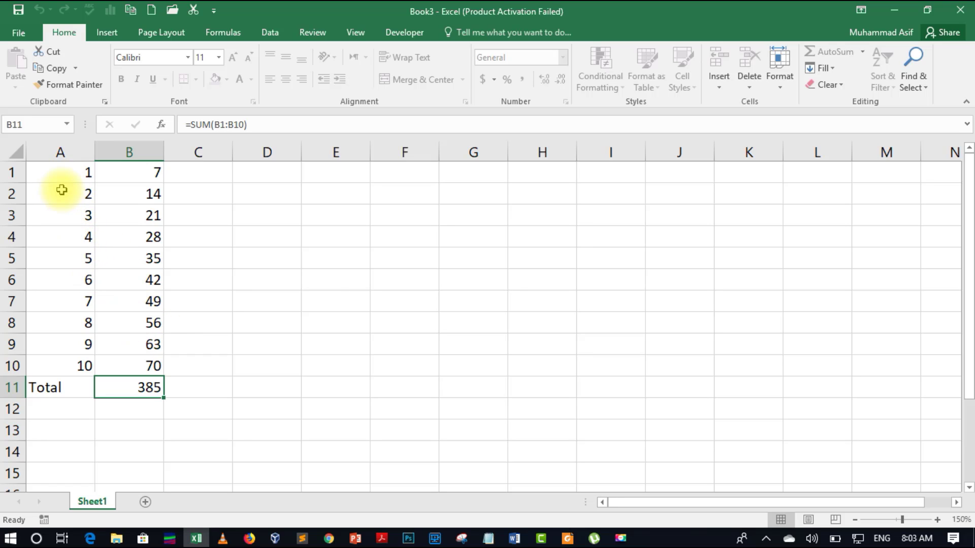
Unprotect the sheet through Format > Unprotect Sheet, supplying its password
{"action": "left_click", "coordinate": [779, 84]}
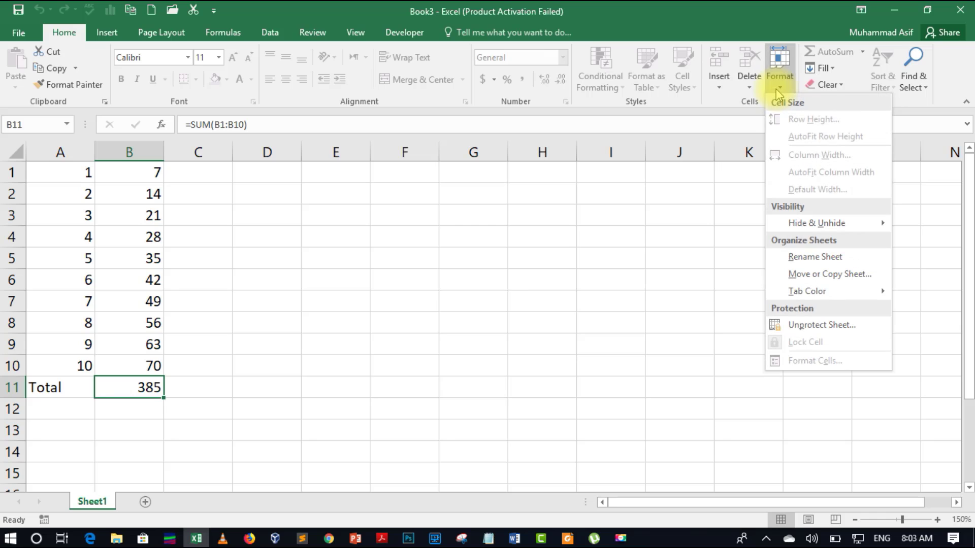
{"action": "left_click", "coordinate": [826, 330]}
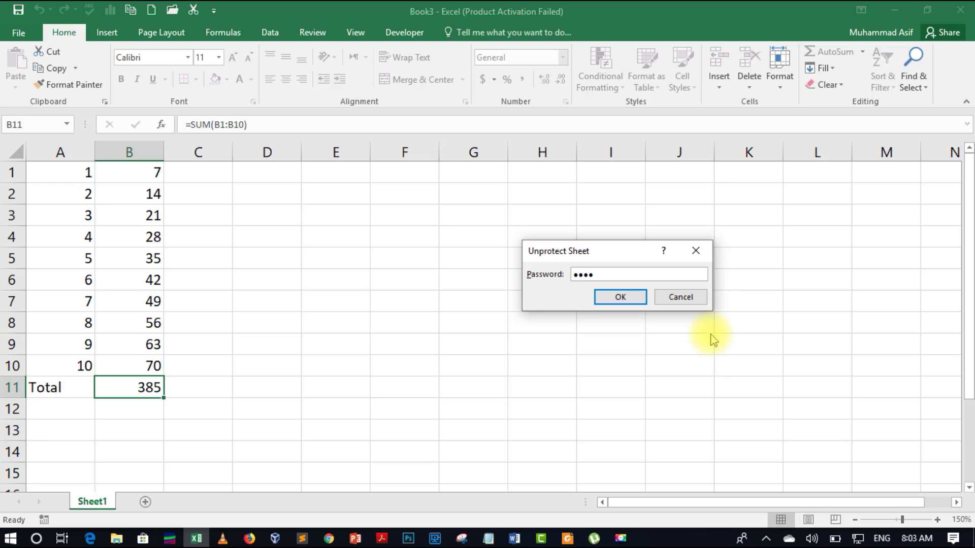
{"action": "key", "text": "Return"}
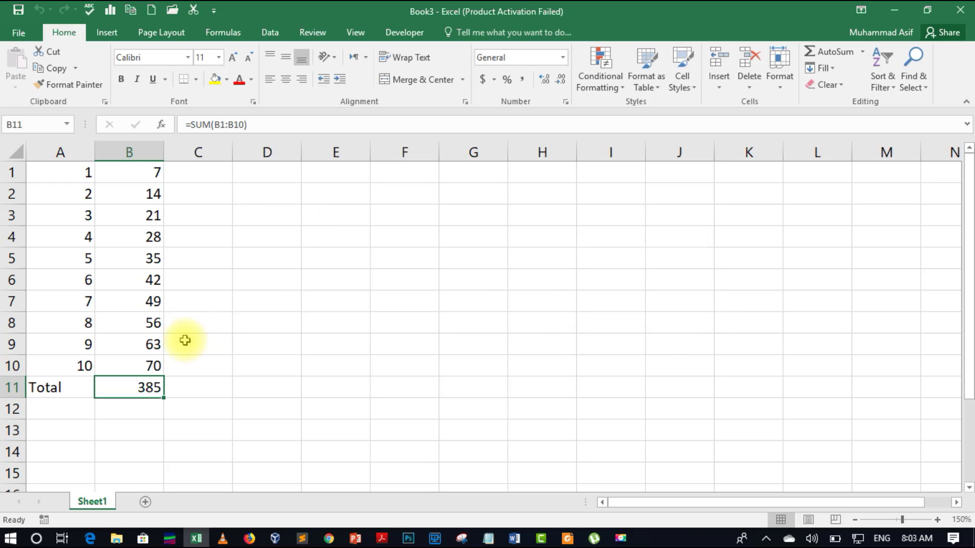
Select A1:B11 and clear Locked on the Protection tab of Format Cells
{"action": "left_click", "coordinate": [141, 258]}
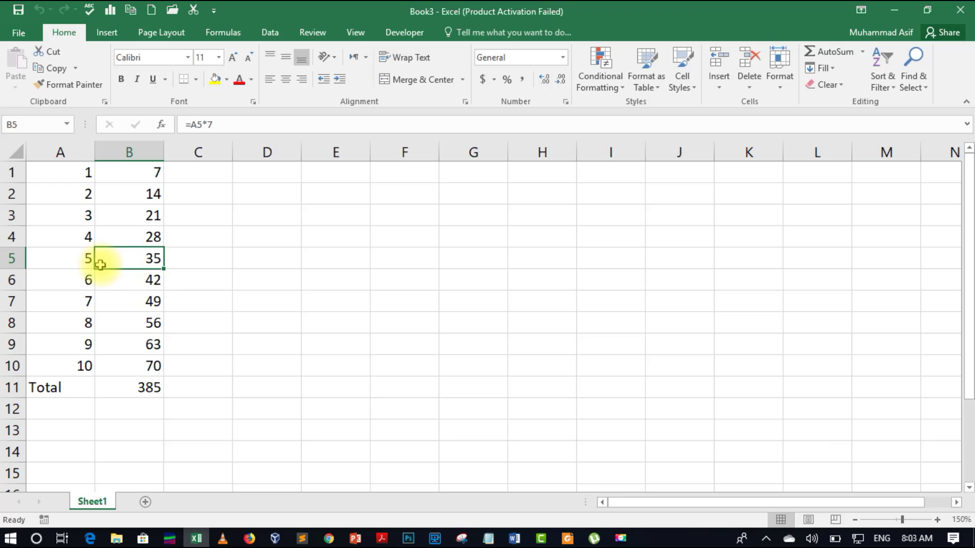
{"action": "left_click", "coordinate": [46, 172]}
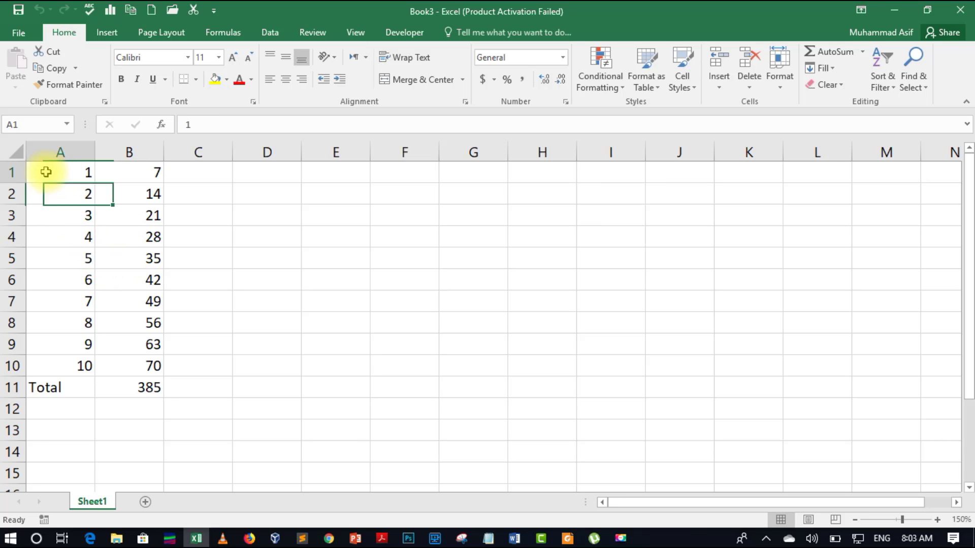
{"action": "left_click_drag", "start_coordinate": [45, 172], "coordinate": [117, 383]}
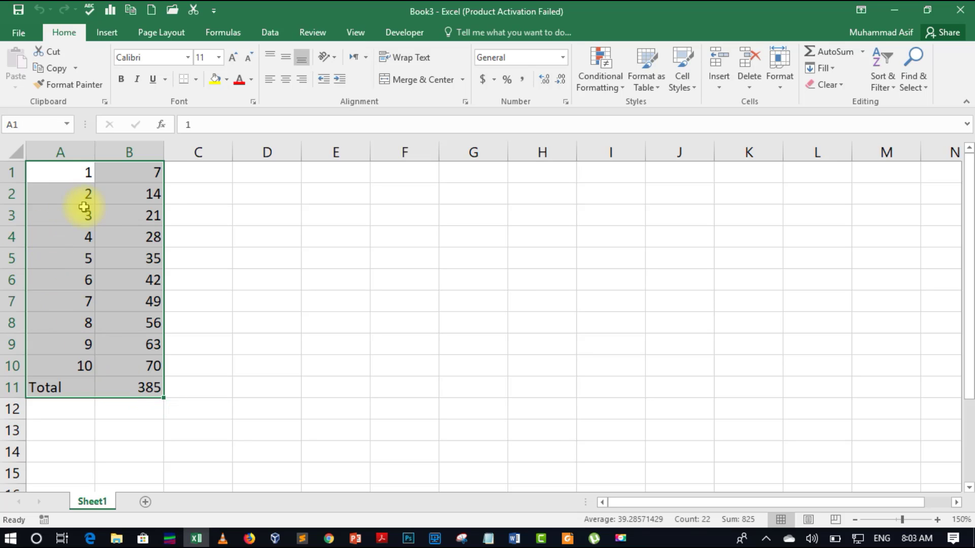
{"action": "right_click", "coordinate": [120, 241]}
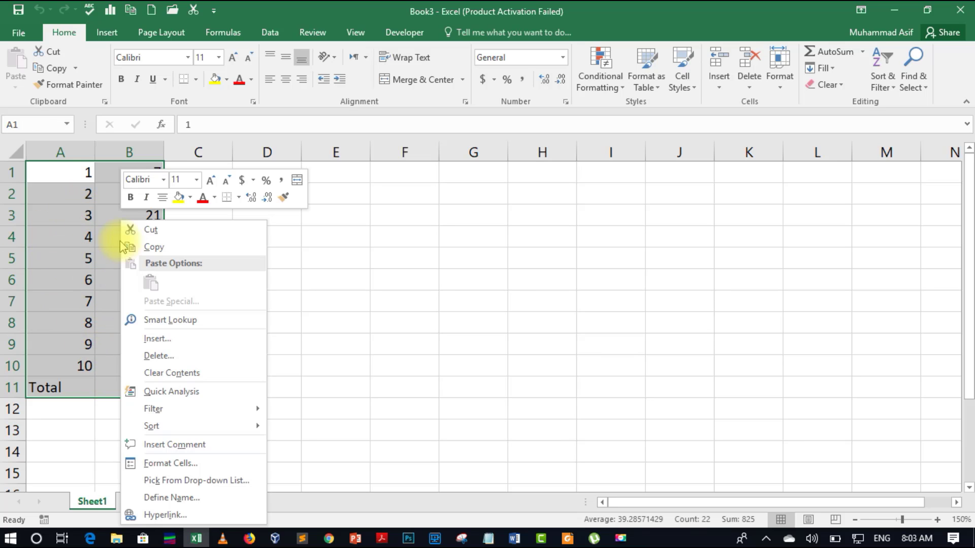
{"action": "left_click", "coordinate": [180, 465]}
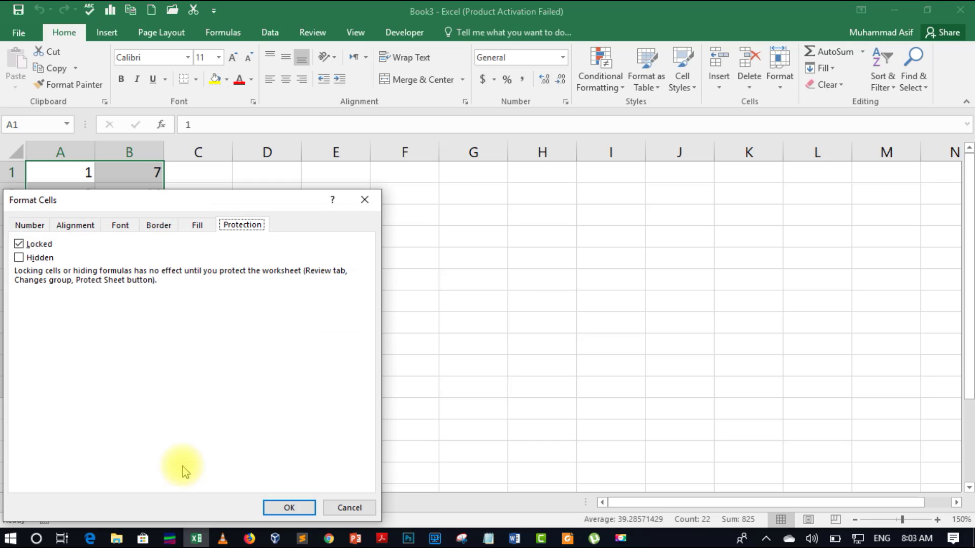
{"action": "left_click", "coordinate": [19, 244]}
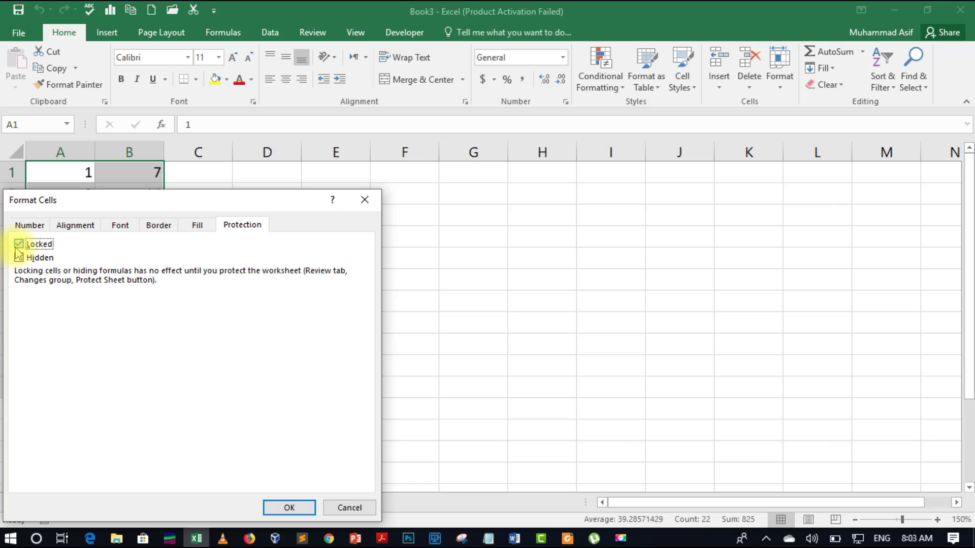
{"action": "left_click", "coordinate": [290, 512]}
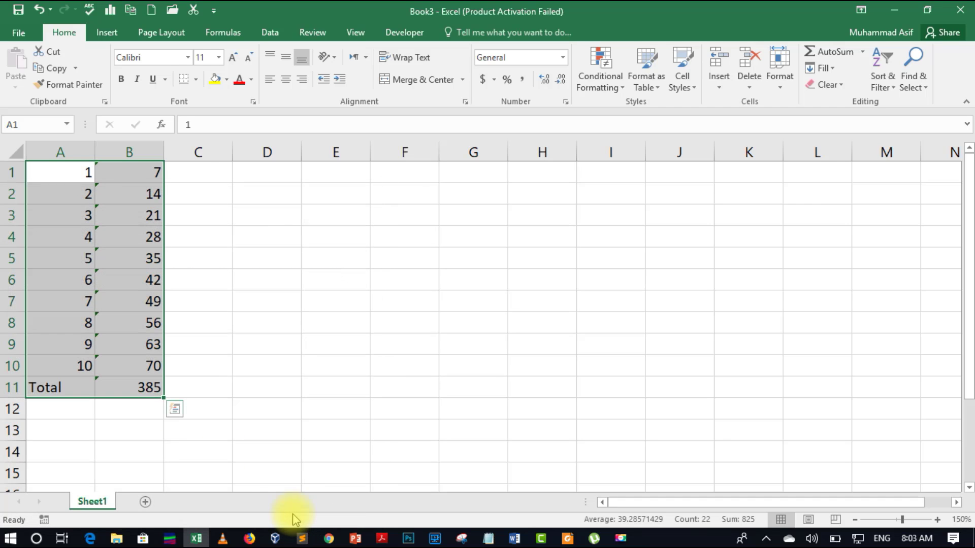
{"action": "left_click", "coordinate": [272, 324]}
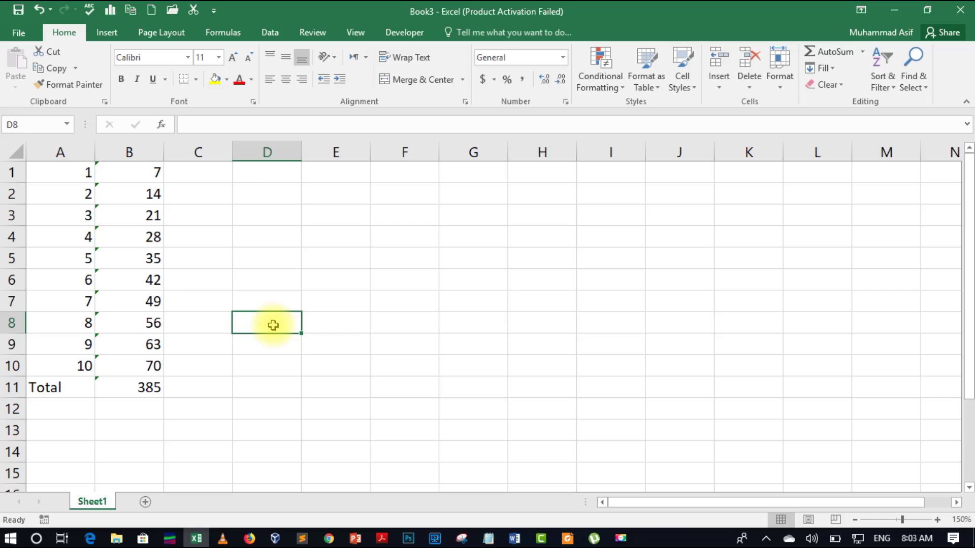
{"action": "left_click", "coordinate": [115, 266]}
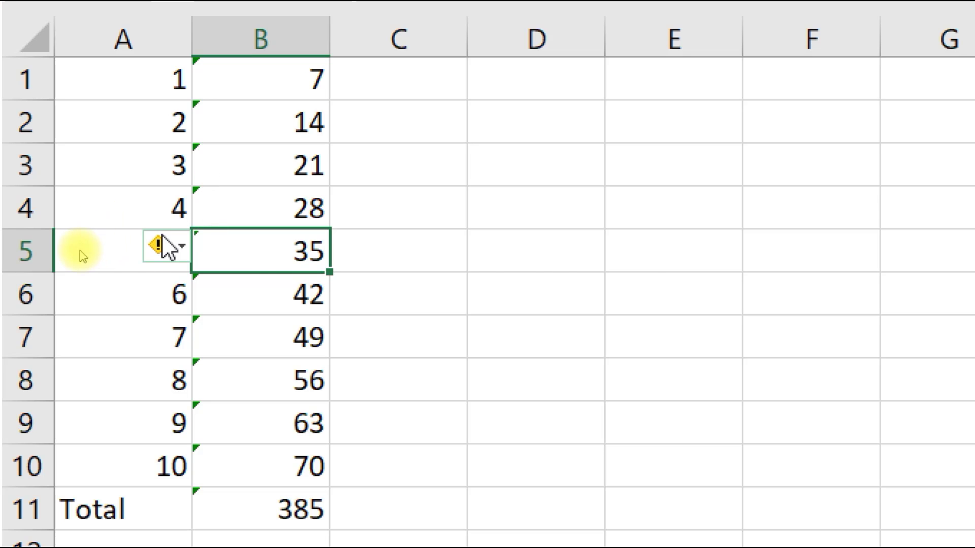
{"action": "mouse_move", "coordinate": [165, 246]}
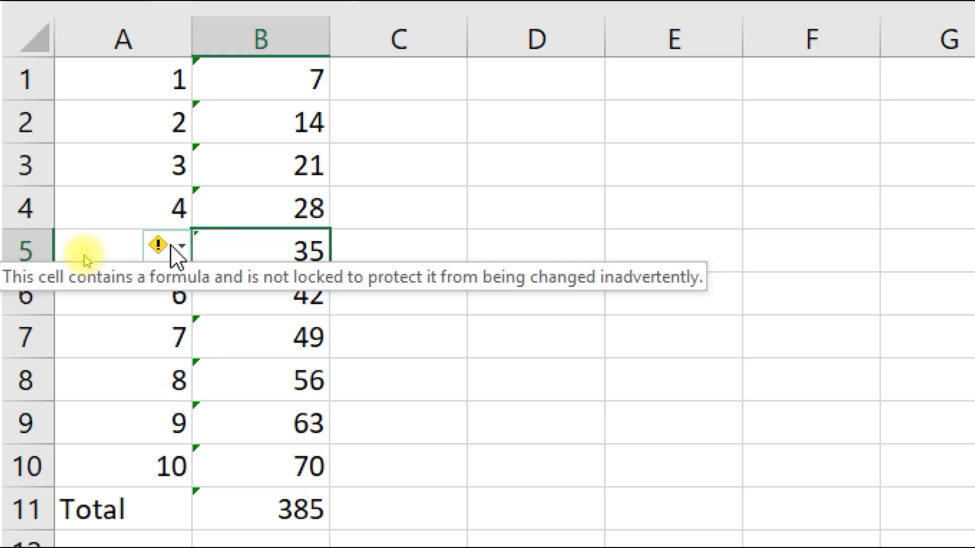
{"action": "left_click", "coordinate": [172, 247]}
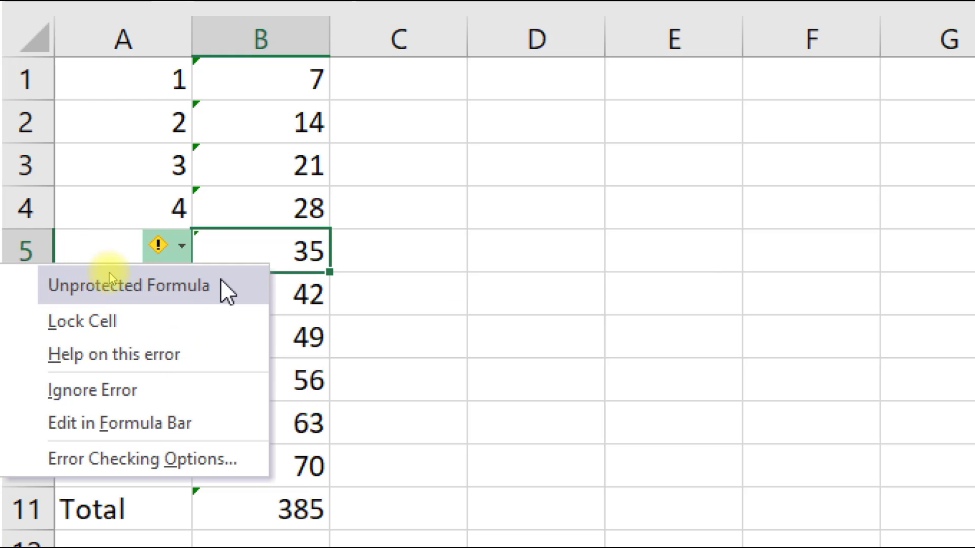
{"action": "left_click", "coordinate": [570, 336]}
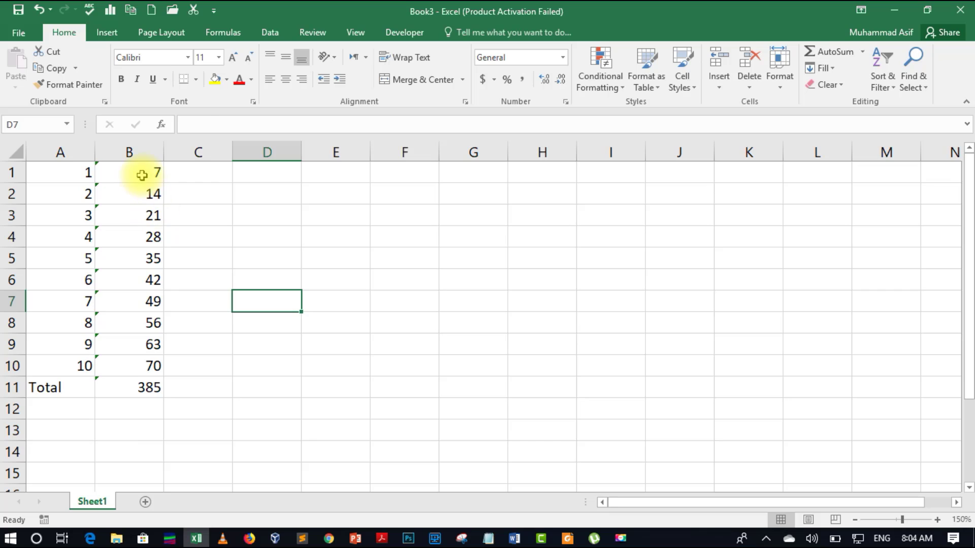
Set the Locked option on the formula cells B1:B11 through Format Cells
{"action": "left_click_drag", "start_coordinate": [142, 175], "coordinate": [142, 392]}
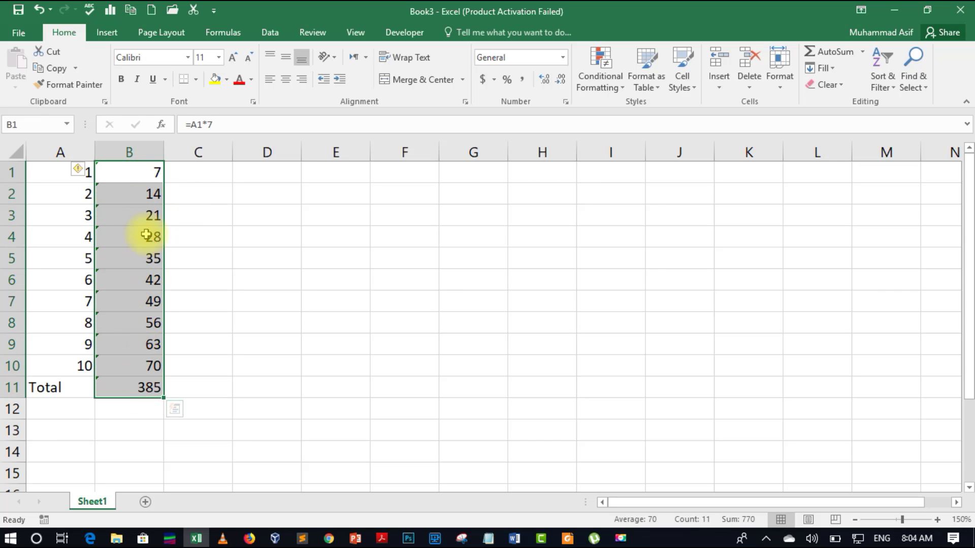
{"action": "right_click", "coordinate": [133, 270]}
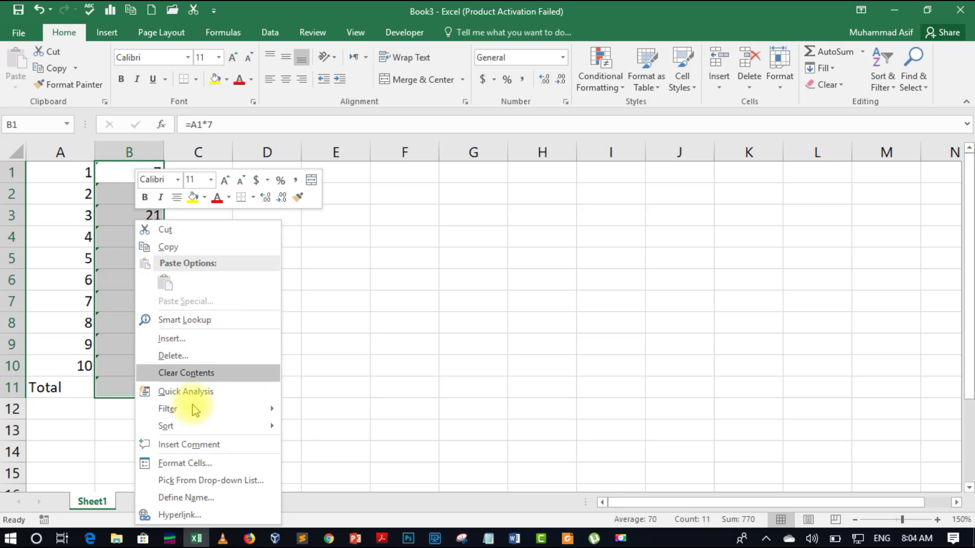
{"action": "left_click", "coordinate": [193, 462]}
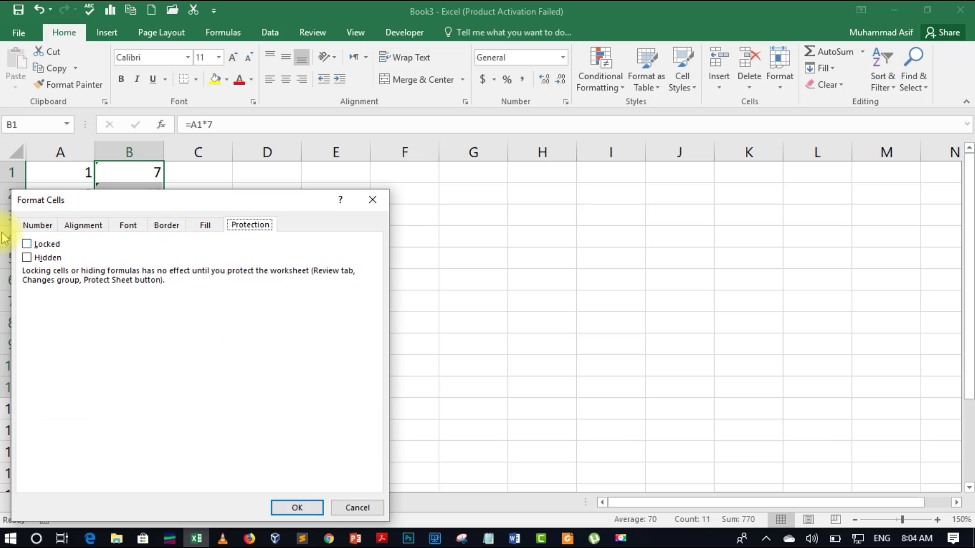
{"action": "left_click", "coordinate": [28, 244]}
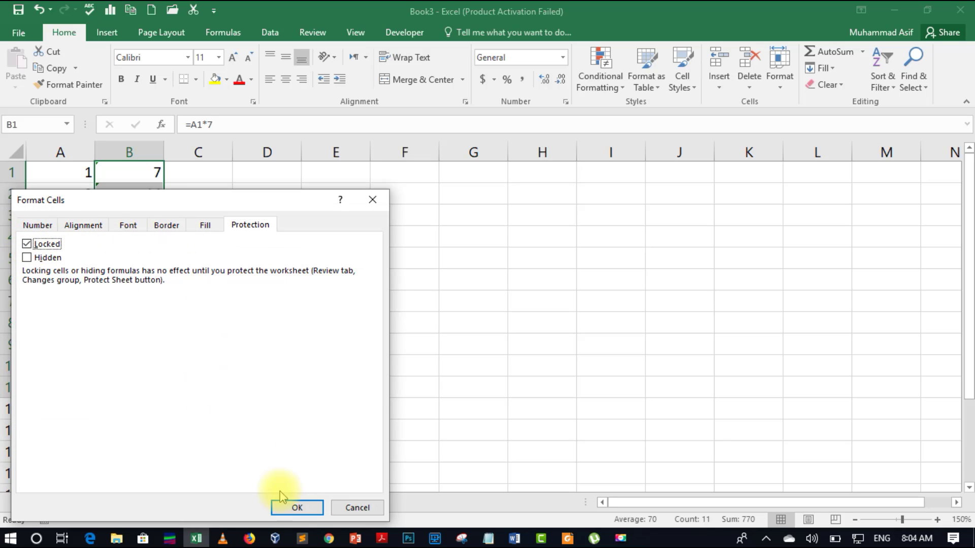
{"action": "left_click", "coordinate": [310, 508]}
{"action": "left_click", "coordinate": [293, 402]}
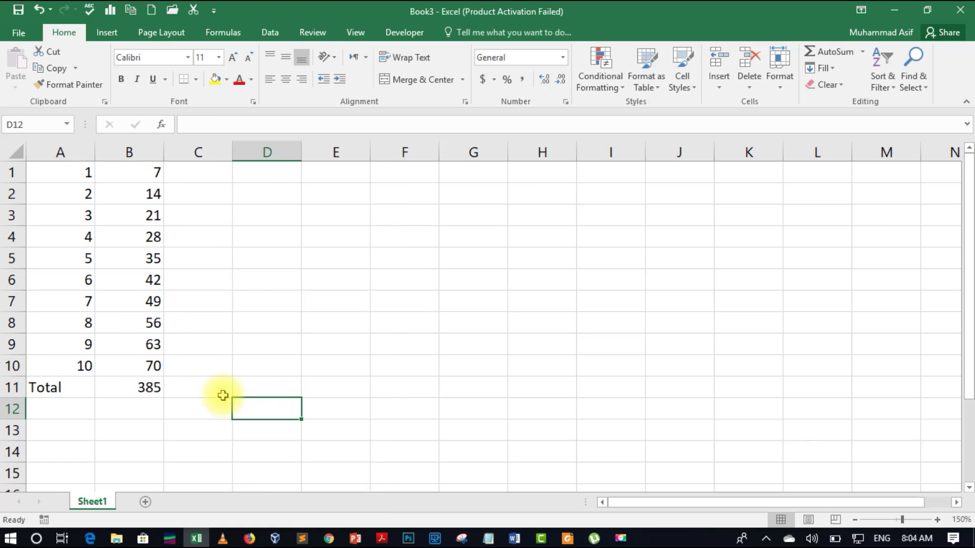
Mark the Total cell B11 as Hidden so its SUM formula is concealed
{"action": "left_click", "coordinate": [121, 382]}
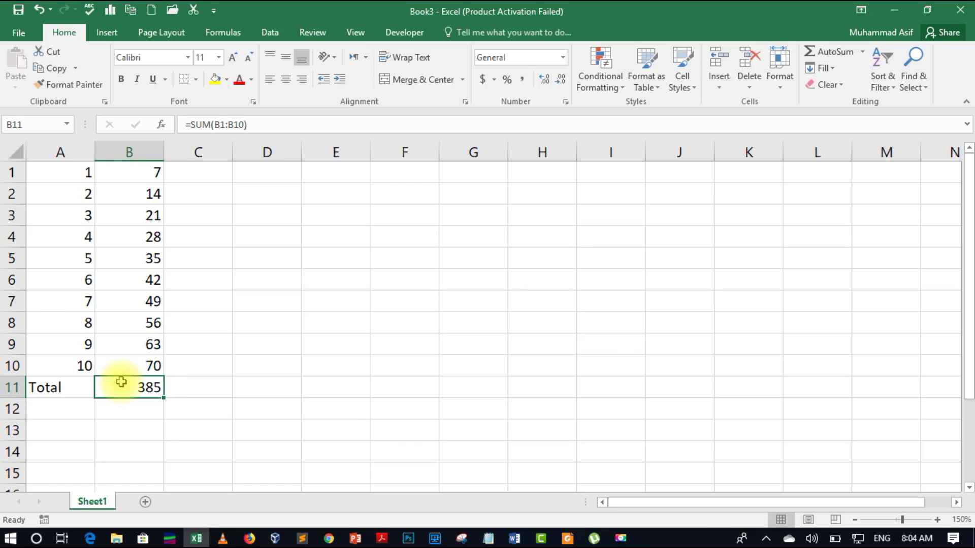
{"action": "right_click", "coordinate": [121, 382]}
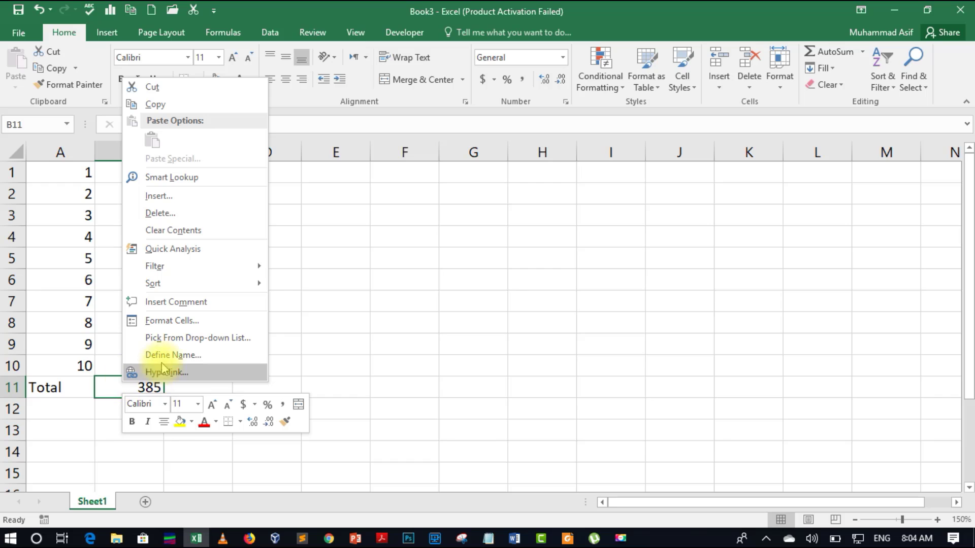
{"action": "left_click", "coordinate": [178, 322]}
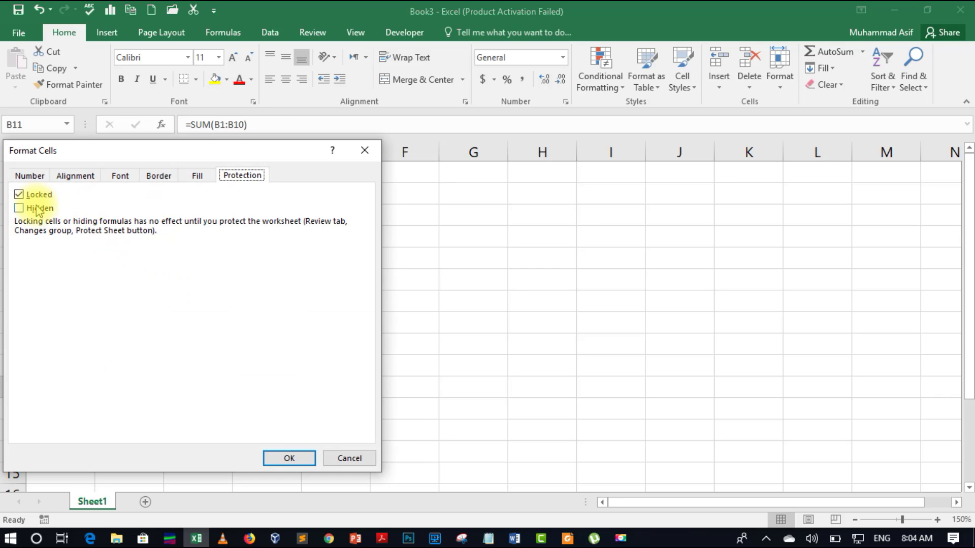
{"action": "left_click", "coordinate": [38, 209]}
{"action": "left_click", "coordinate": [288, 458]}
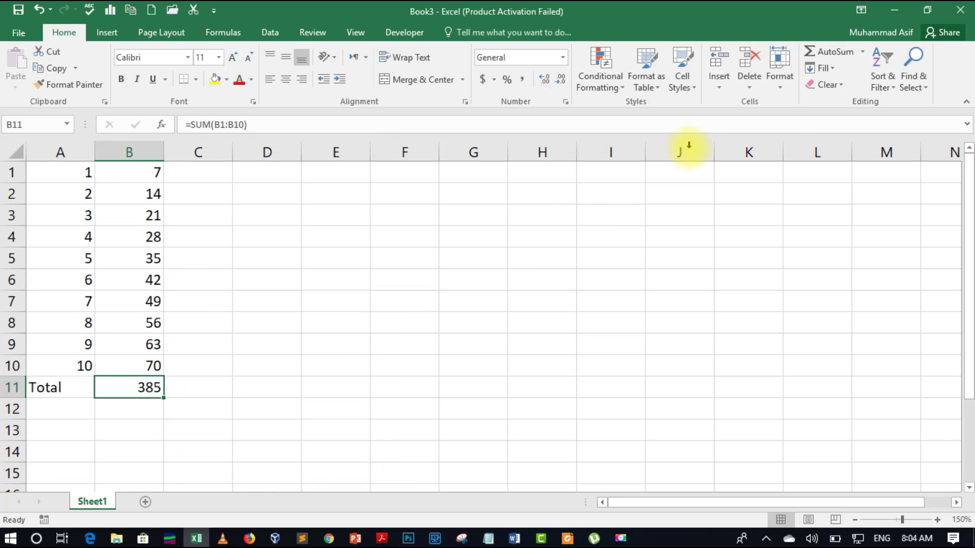
Protect the sheet through Format > Protect Sheet with a password, confirmed twice
{"action": "left_click", "coordinate": [782, 79]}
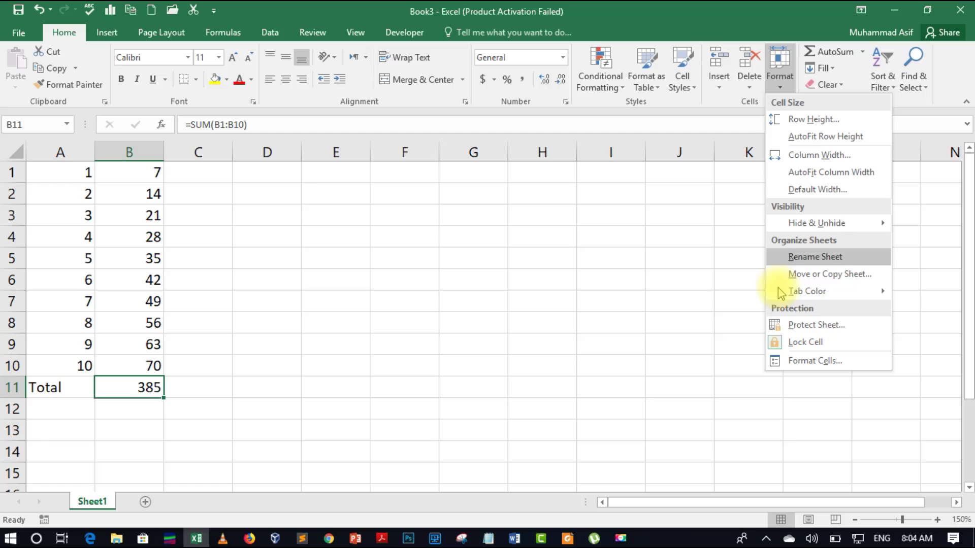
{"action": "left_click", "coordinate": [790, 329]}
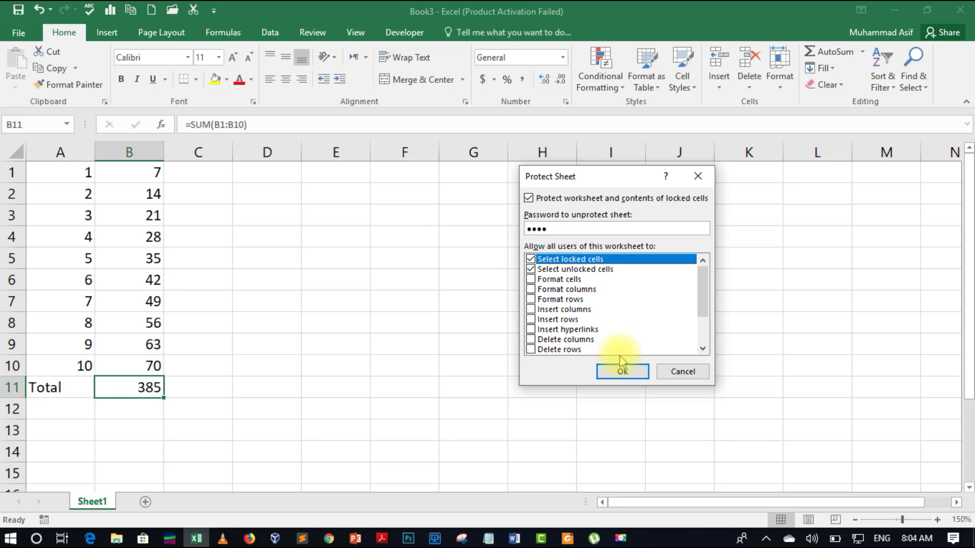
{"action": "type", "text": "4"}
{"action": "left_click", "coordinate": [629, 371]}
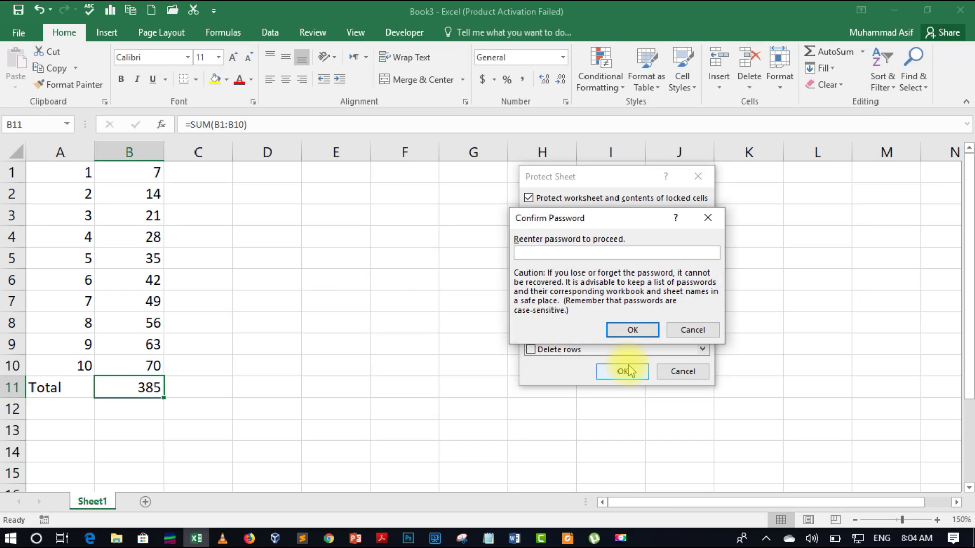
{"action": "left_click", "coordinate": [644, 329]}
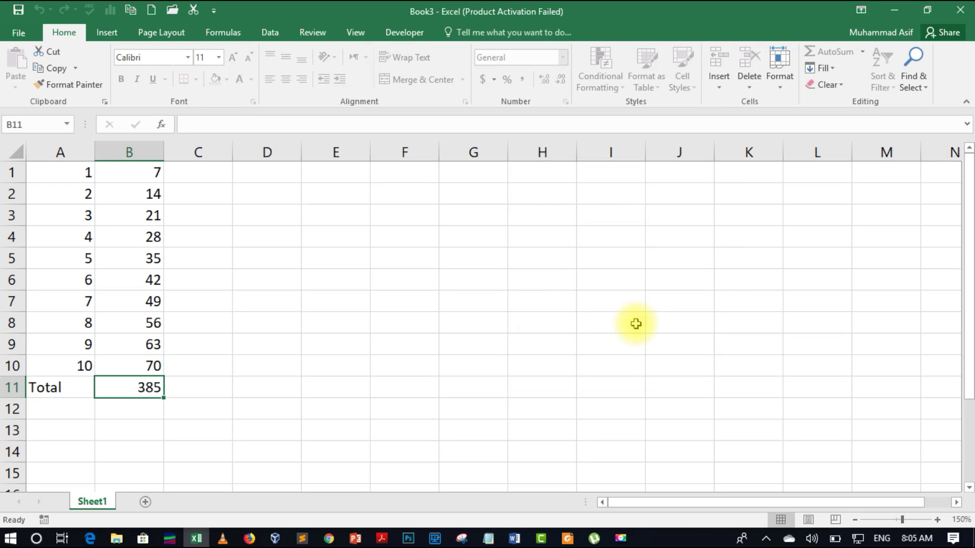
{"action": "left_click", "coordinate": [143, 300]}
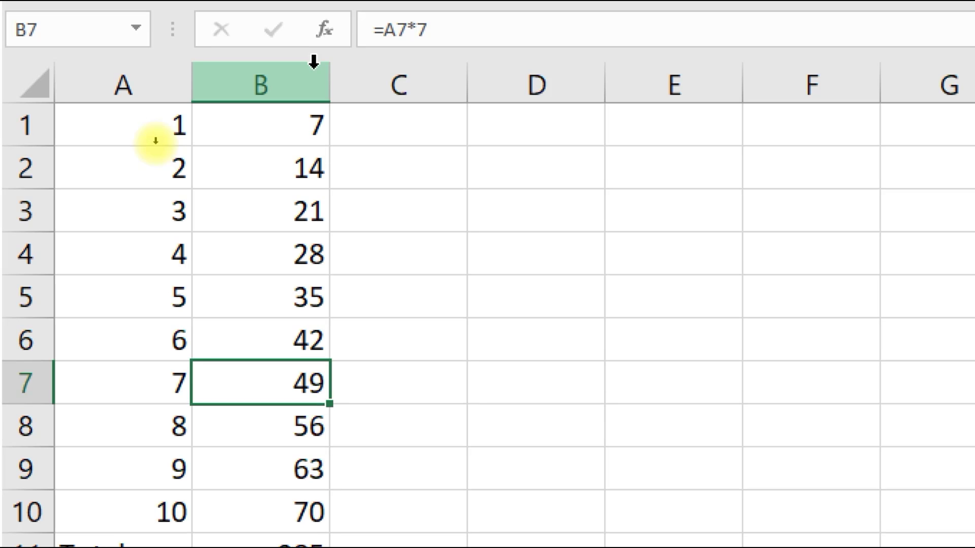
{"action": "left_click", "coordinate": [268, 135]}
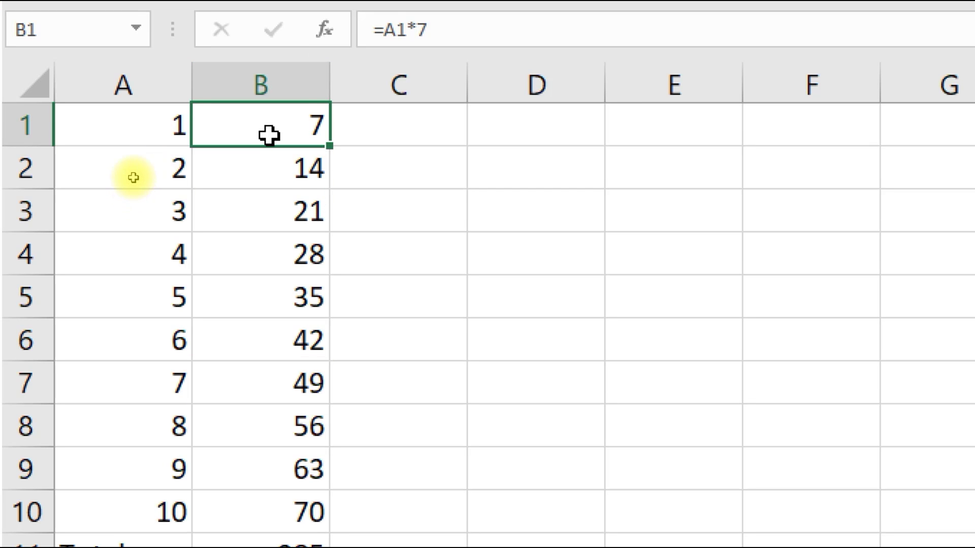
{"action": "key", "text": "Down"}
{"action": "key", "text": "Down"}
{"action": "key", "text": "Down"}
{"action": "key", "text": "Down"}
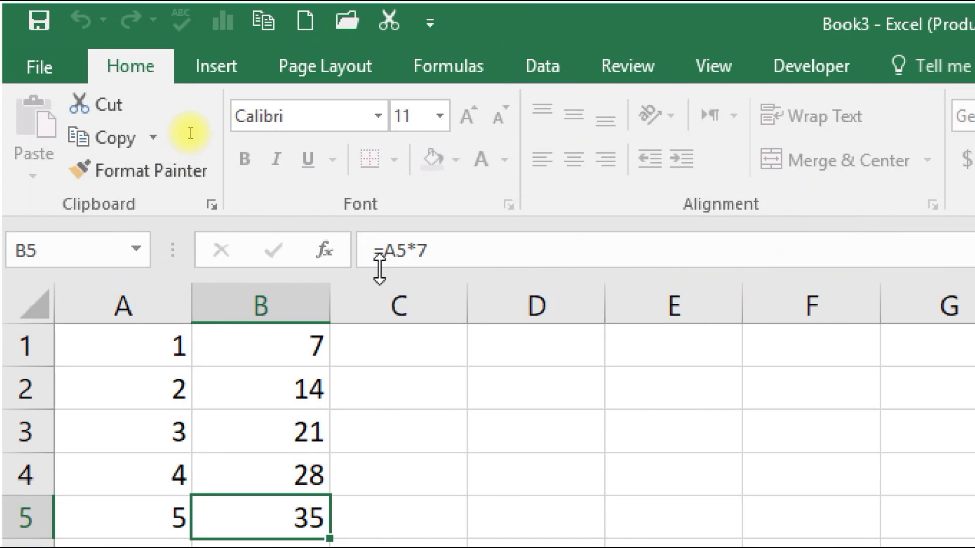
{"action": "scroll", "coordinate": [378, 444], "scroll_direction": "down", "scroll_amount": 1}
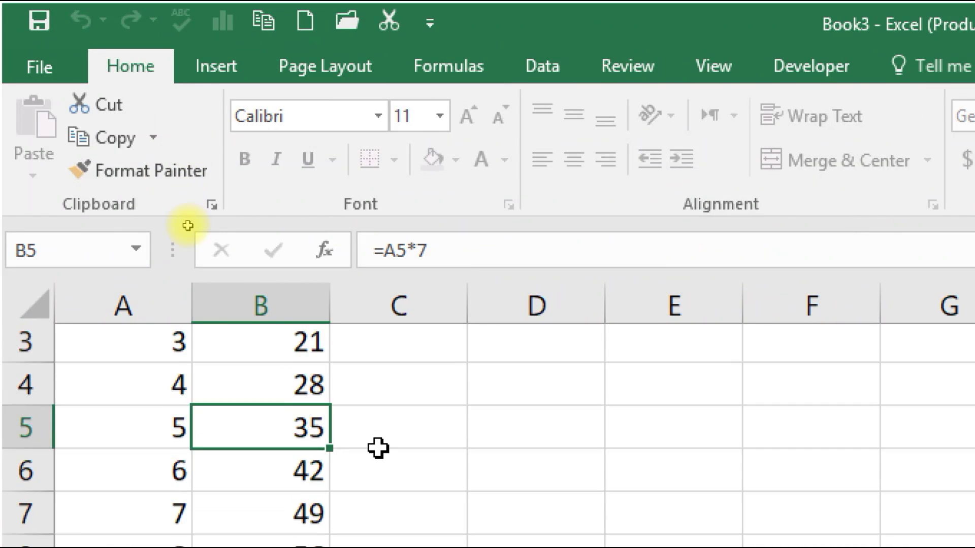
{"action": "scroll", "coordinate": [378, 449], "scroll_direction": "down", "scroll_amount": 3}
{"action": "left_click", "coordinate": [265, 381]}
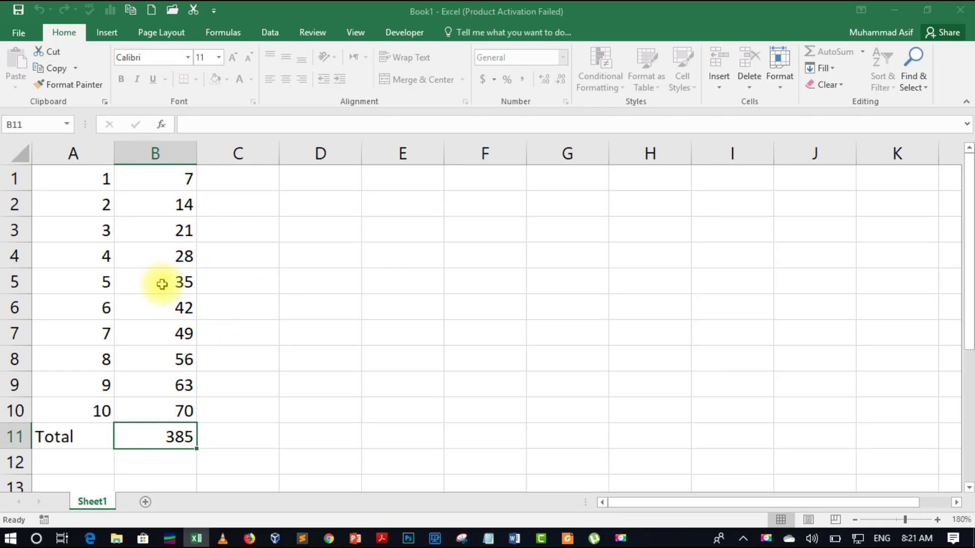
Change A5 to 9 and A9 to 13, raising the total to 441
{"action": "left_click", "coordinate": [161, 185]}
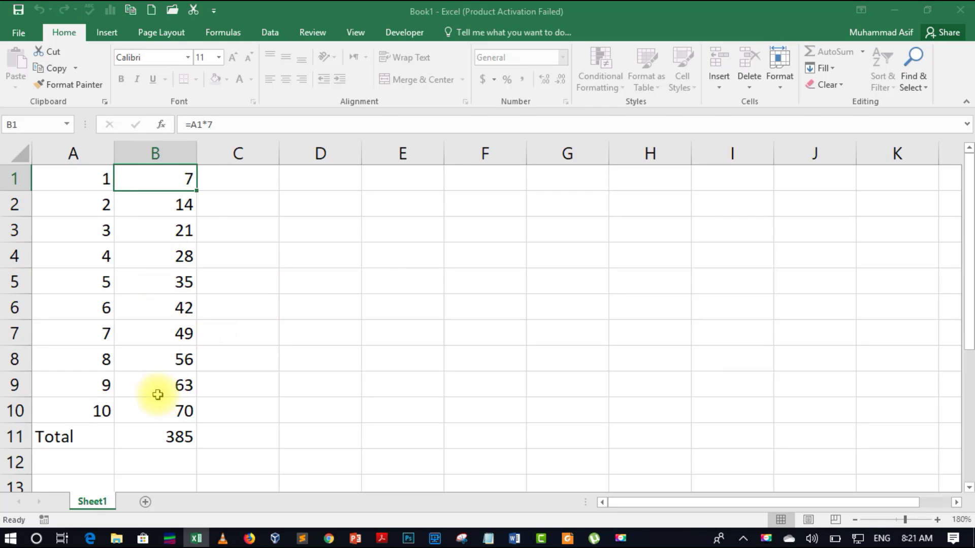
{"action": "left_click", "coordinate": [157, 435]}
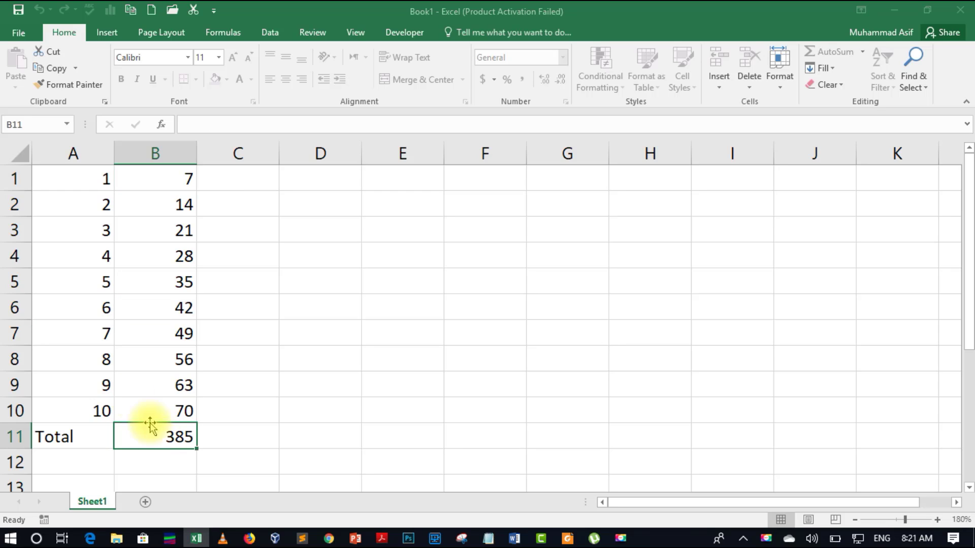
{"action": "left_click", "coordinate": [90, 308]}
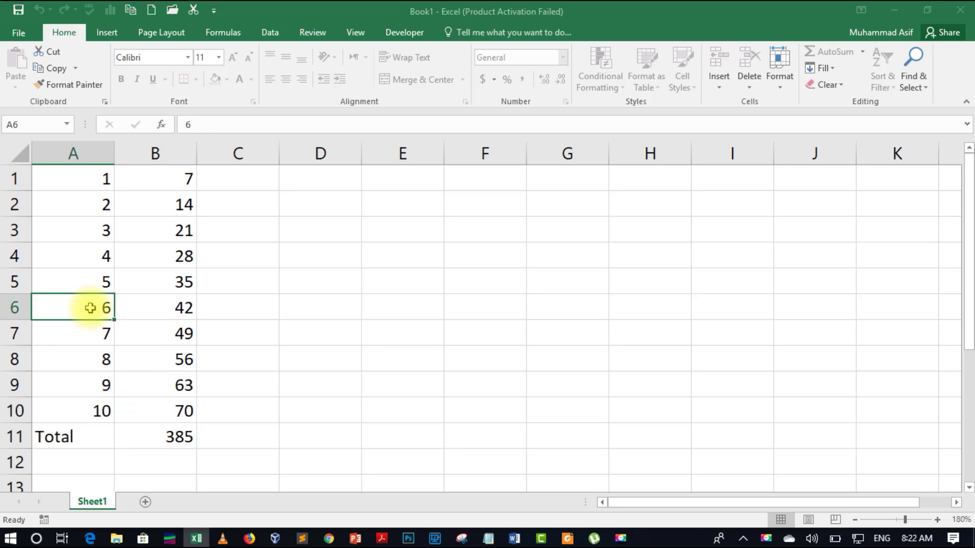
{"action": "left_click", "coordinate": [91, 283]}
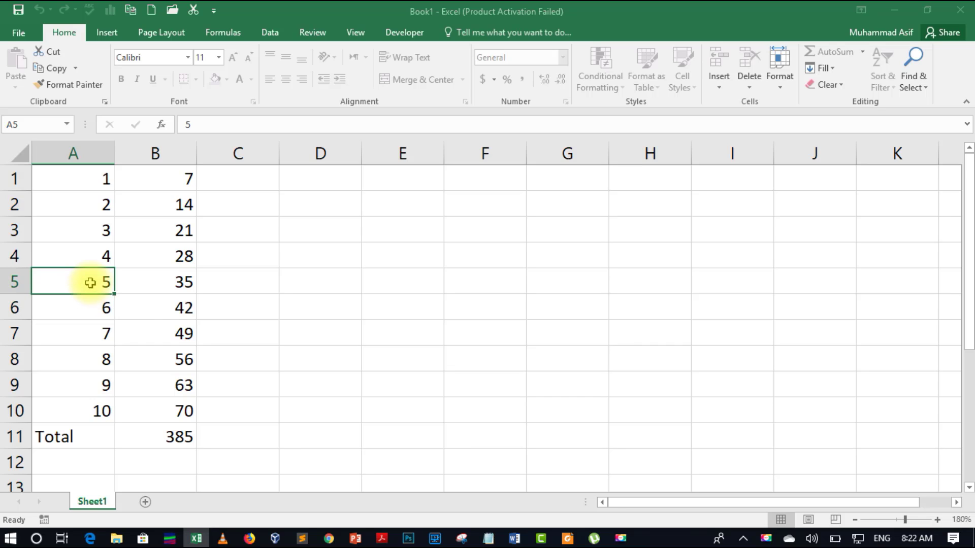
{"action": "type", "text": "9"}
{"action": "left_click", "coordinate": [97, 308]}
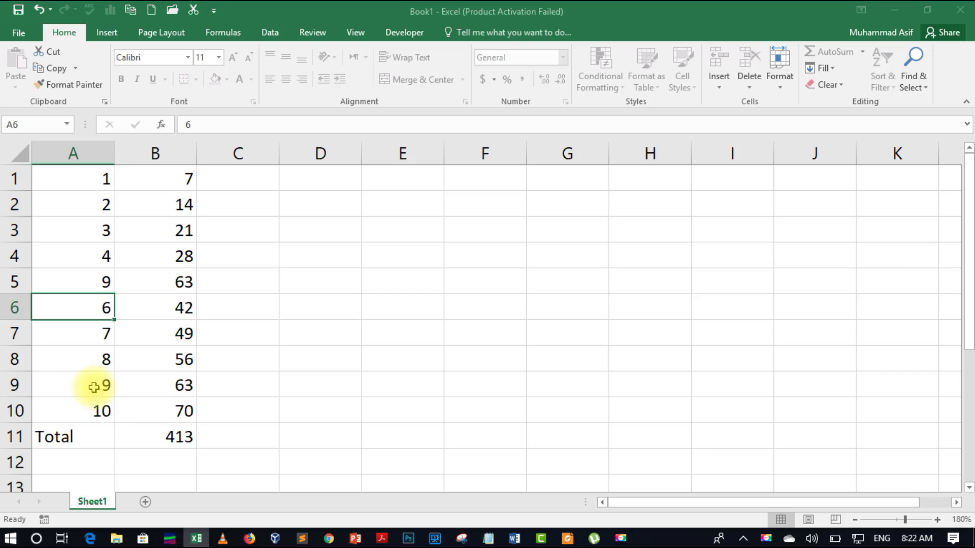
{"action": "left_click", "coordinate": [93, 387]}
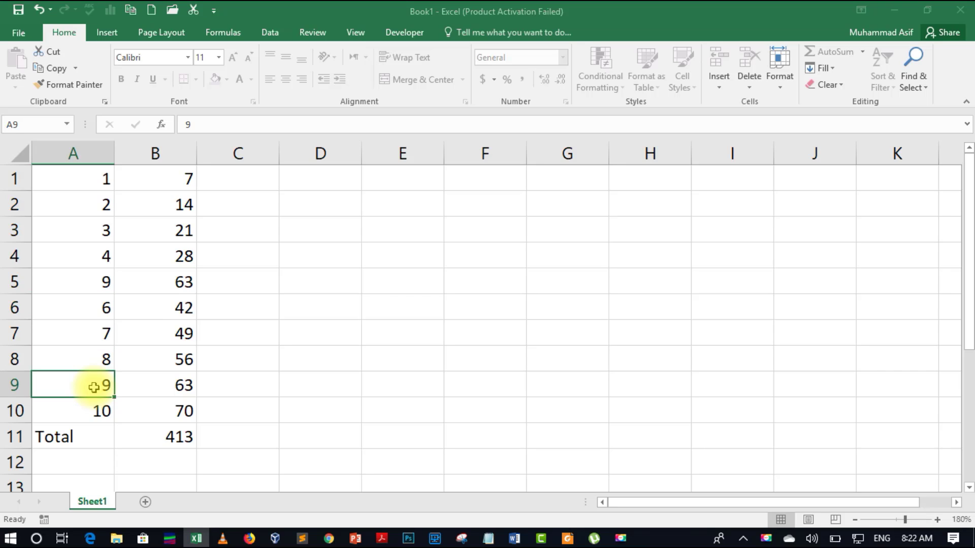
{"action": "type", "text": "13"}
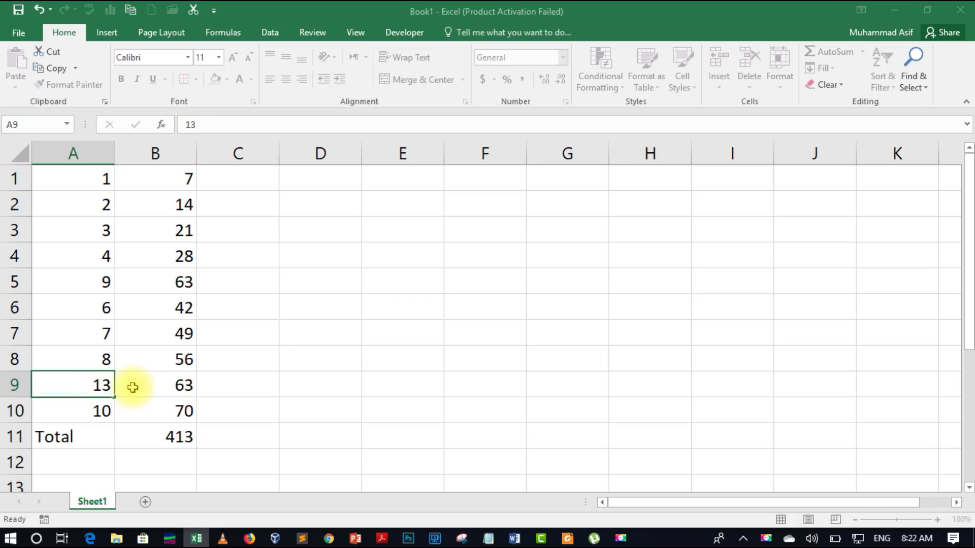
{"action": "left_click", "coordinate": [152, 385]}
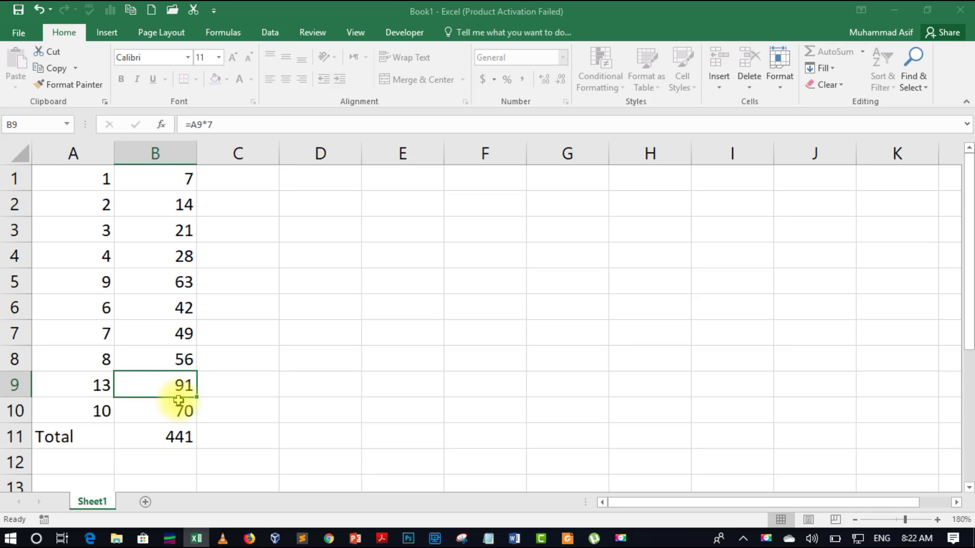
Try editing the protected formula in B7 and dismiss the protected-sheet warning
{"action": "left_click", "coordinate": [179, 333]}
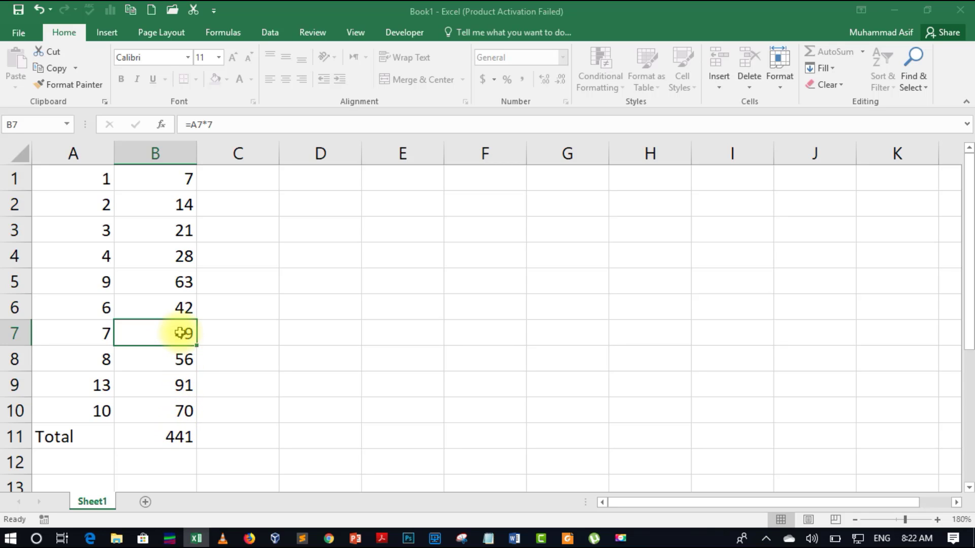
{"action": "double_click", "coordinate": [179, 333]}
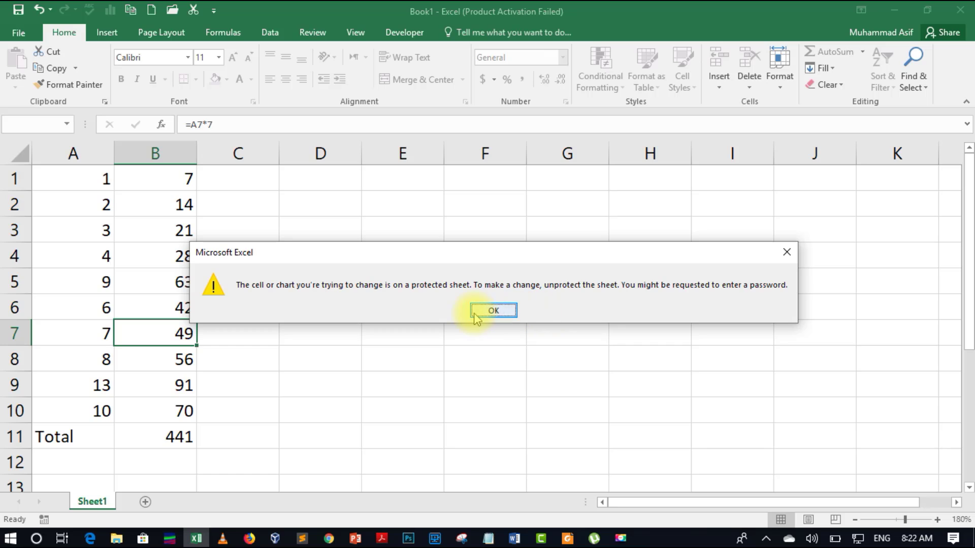
{"action": "left_click", "coordinate": [493, 311]}
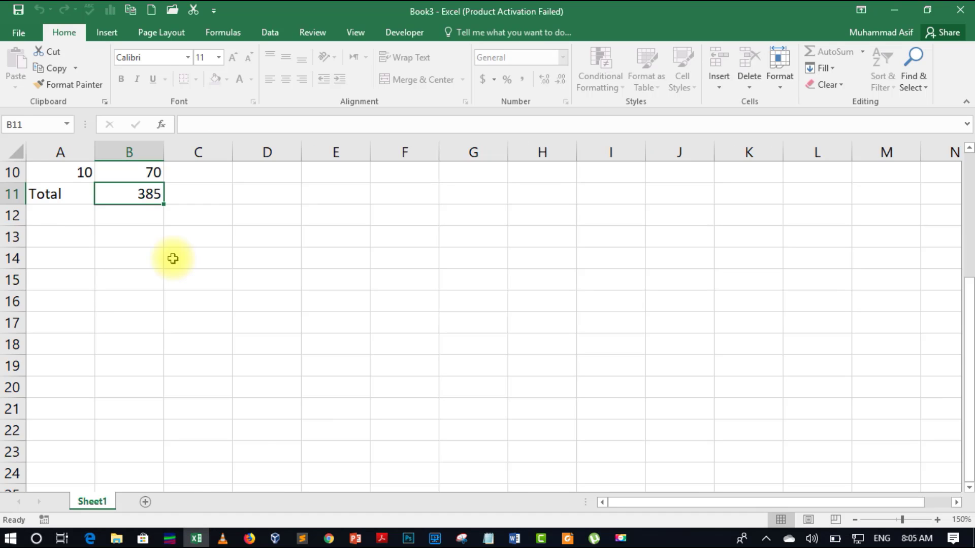
{"action": "scroll", "coordinate": [174, 258], "scroll_direction": "up", "scroll_amount": 3}
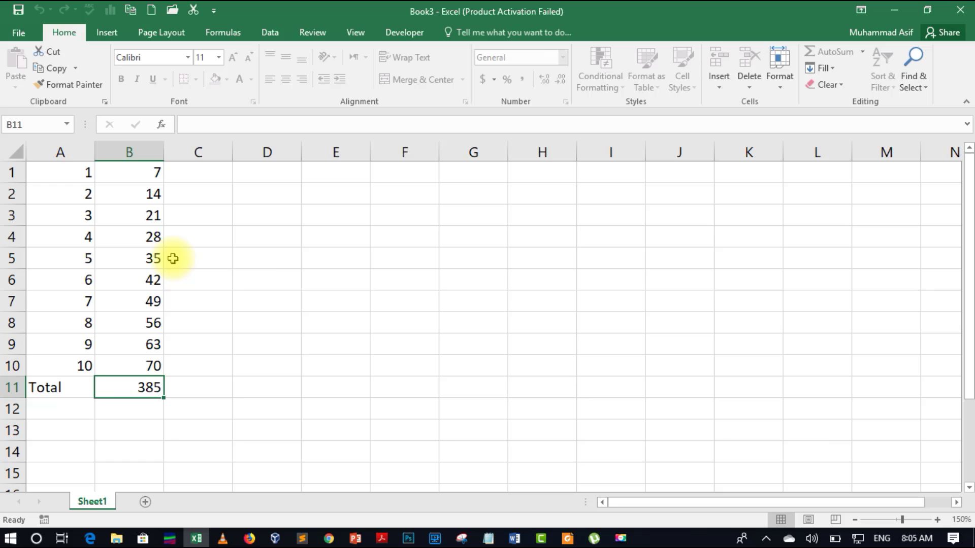